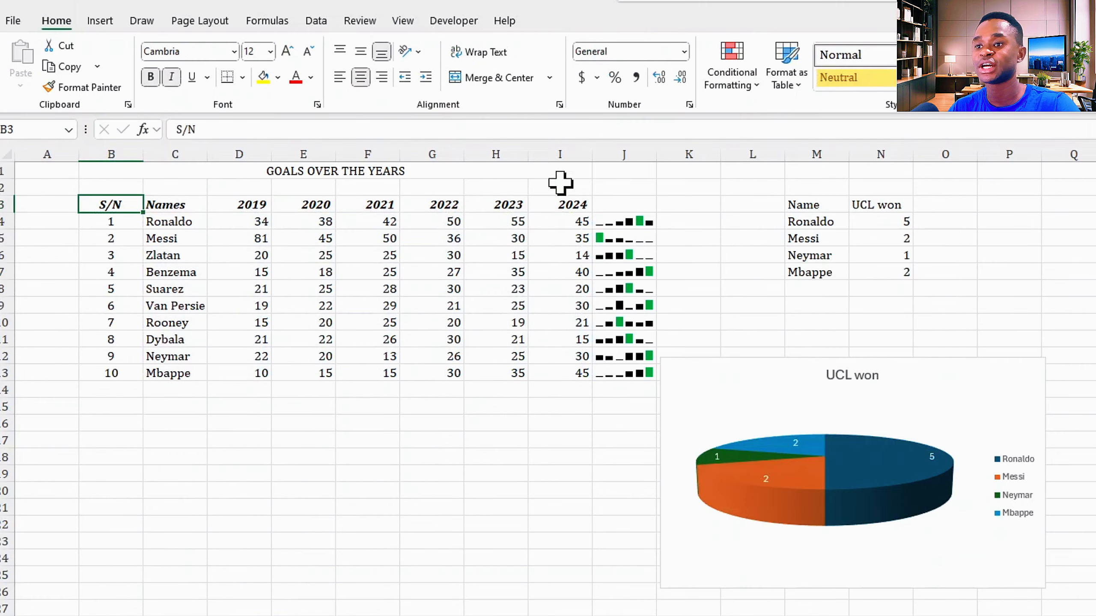
click(633, 204)
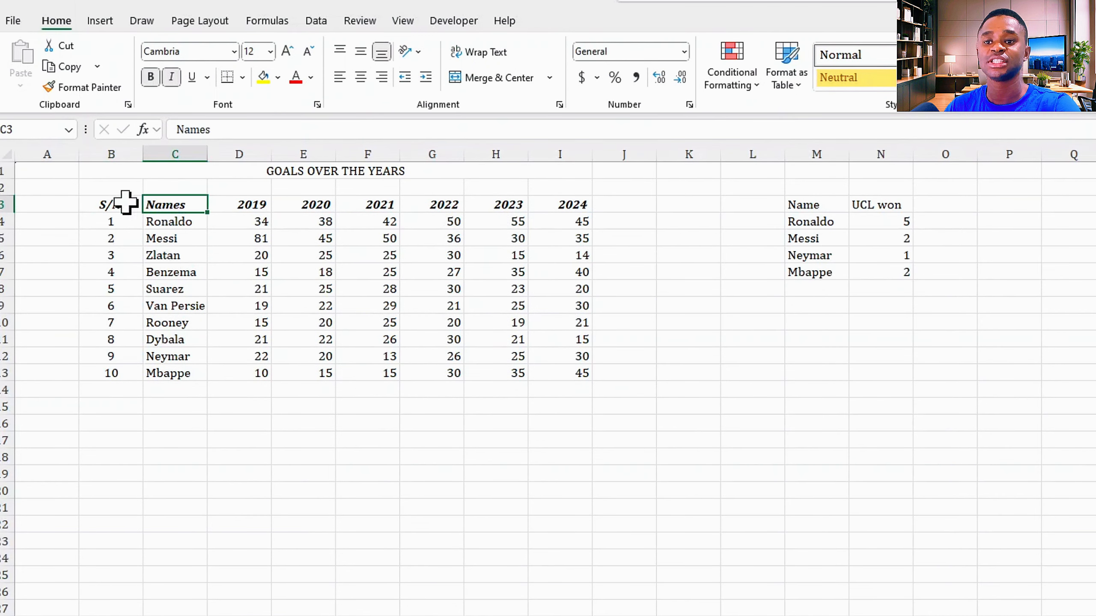
click(117, 205)
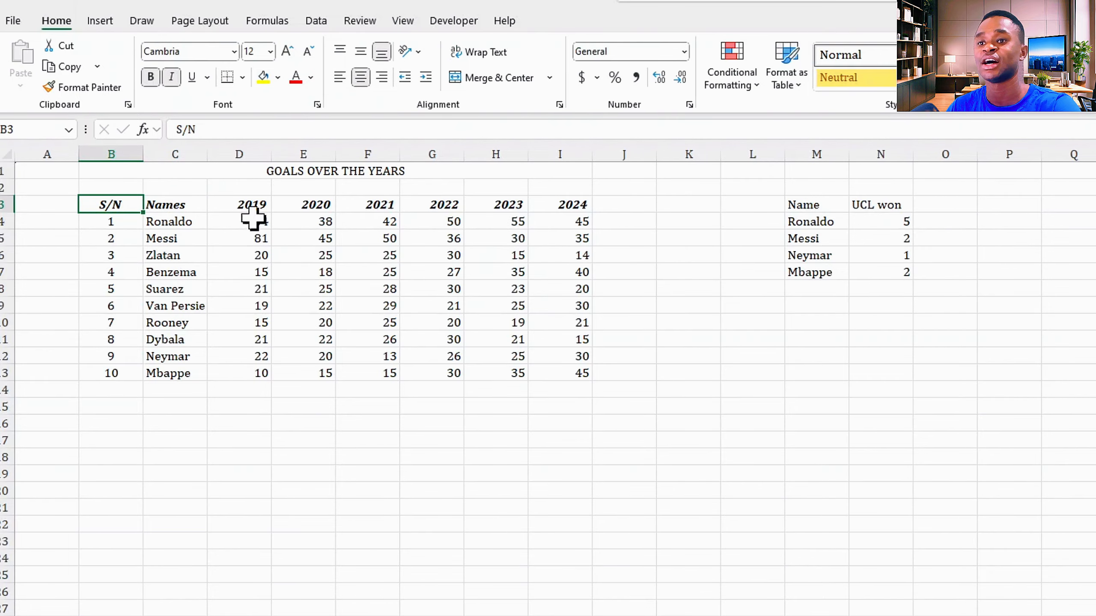
click(294, 174)
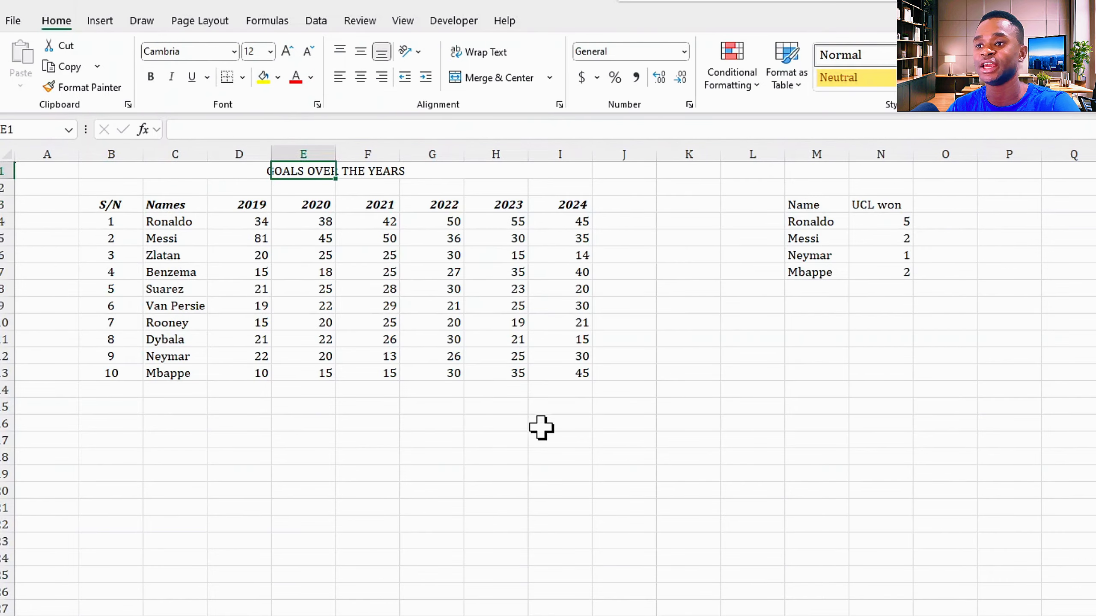
drag(821, 207, 885, 268)
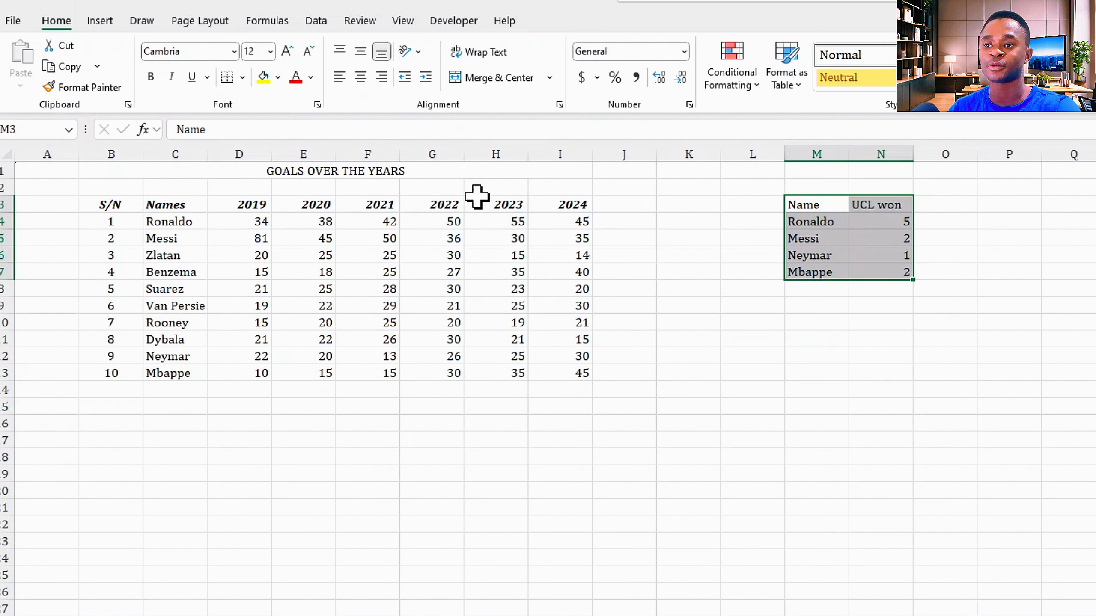
click(165, 250)
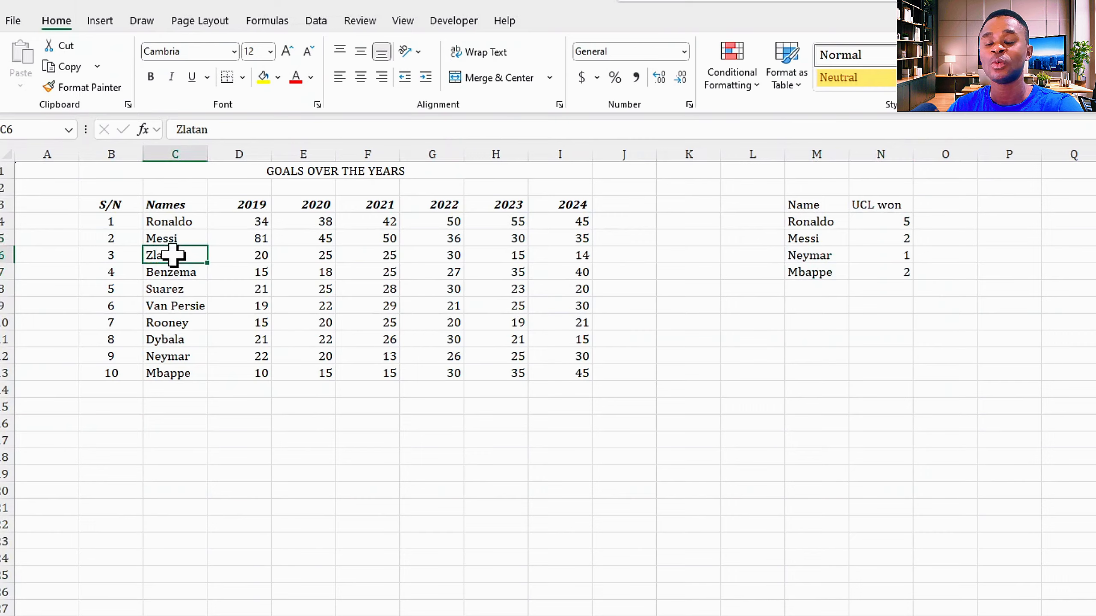
- Select the names and yearly goals in C3:I13 and browse the recommended charts for that range
drag(151, 206, 563, 371)
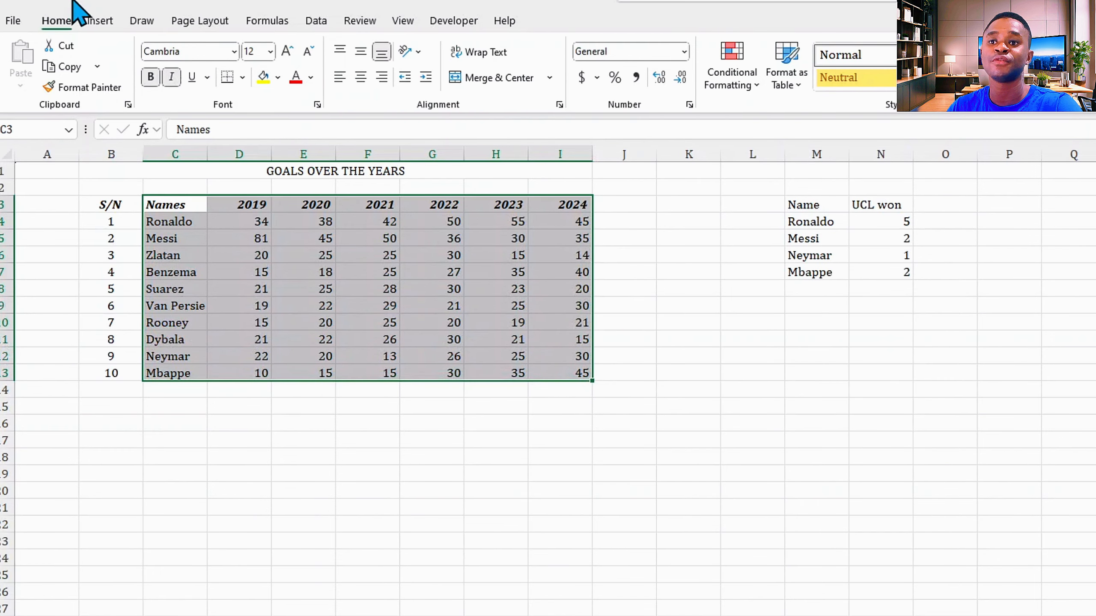
click(100, 23)
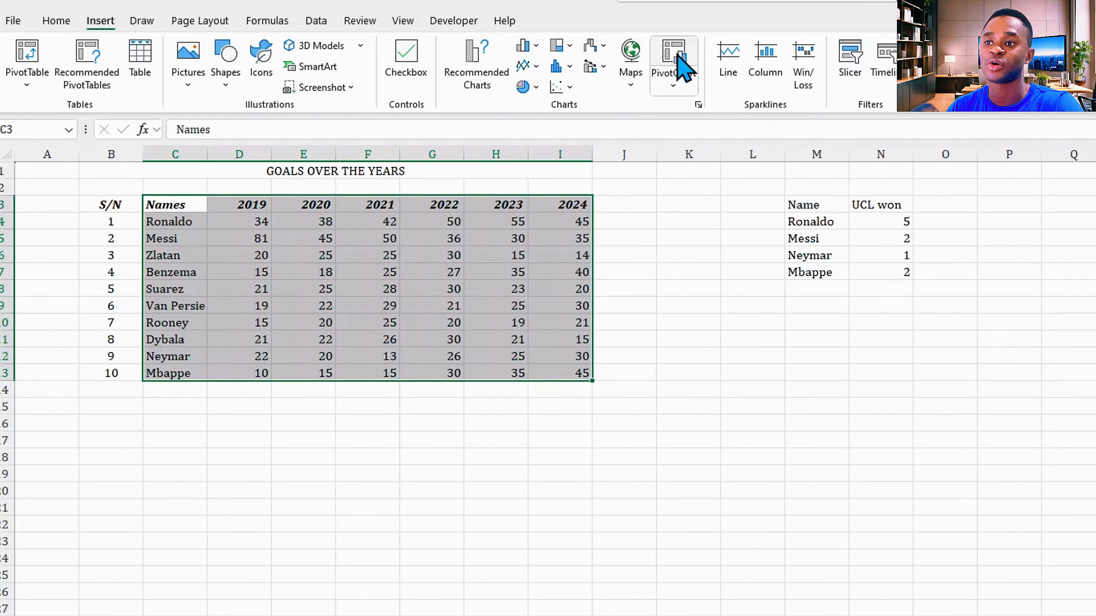
click(471, 79)
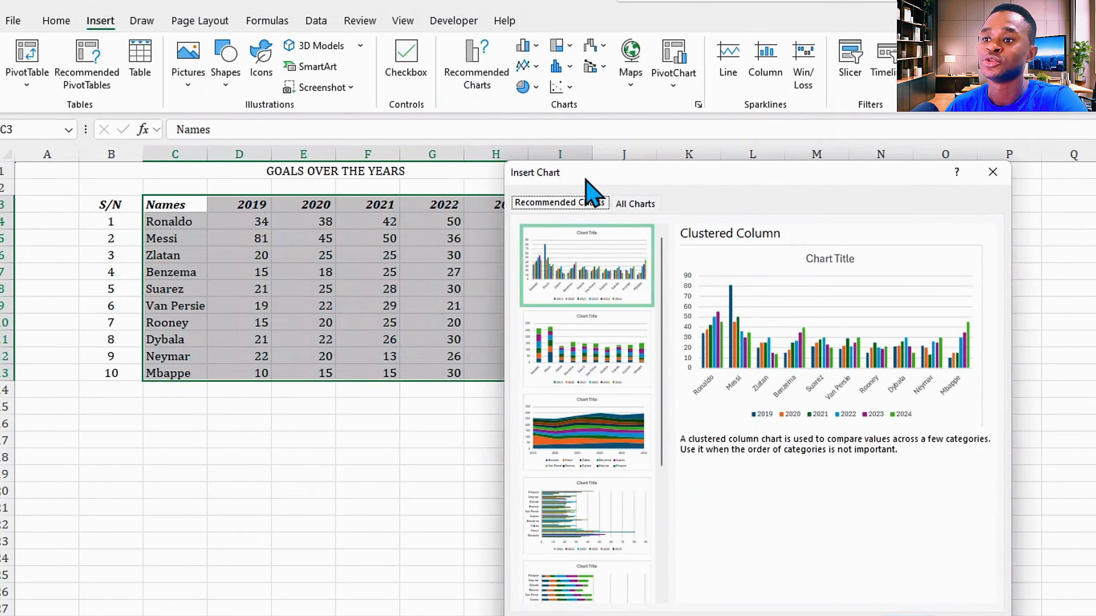
drag(587, 183, 121, 38)
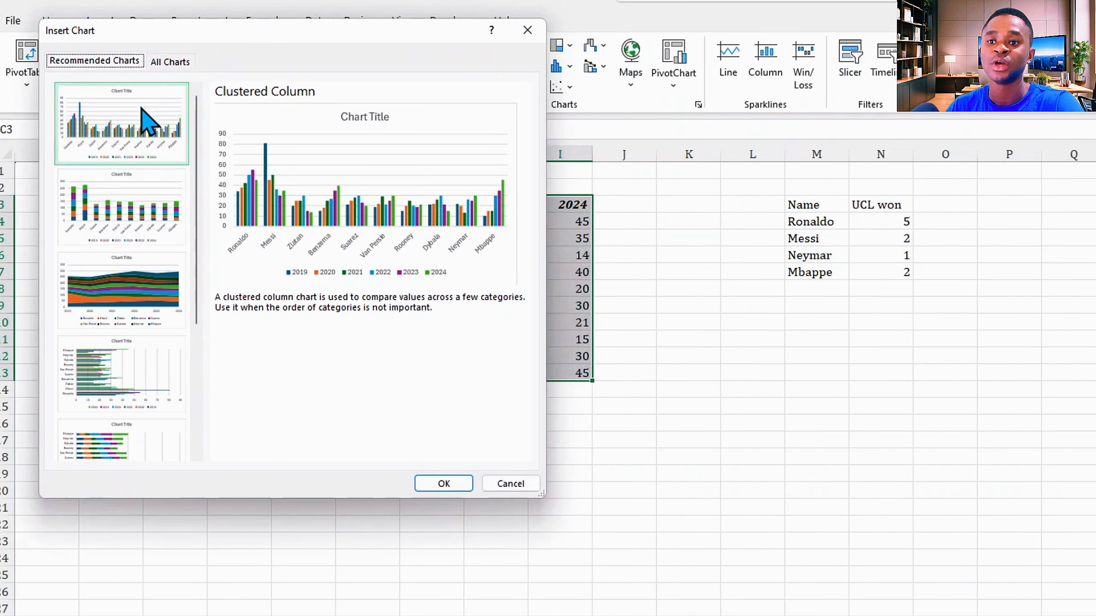
scroll(99, 195, down, 5)
scroll(98, 199, up, 5)
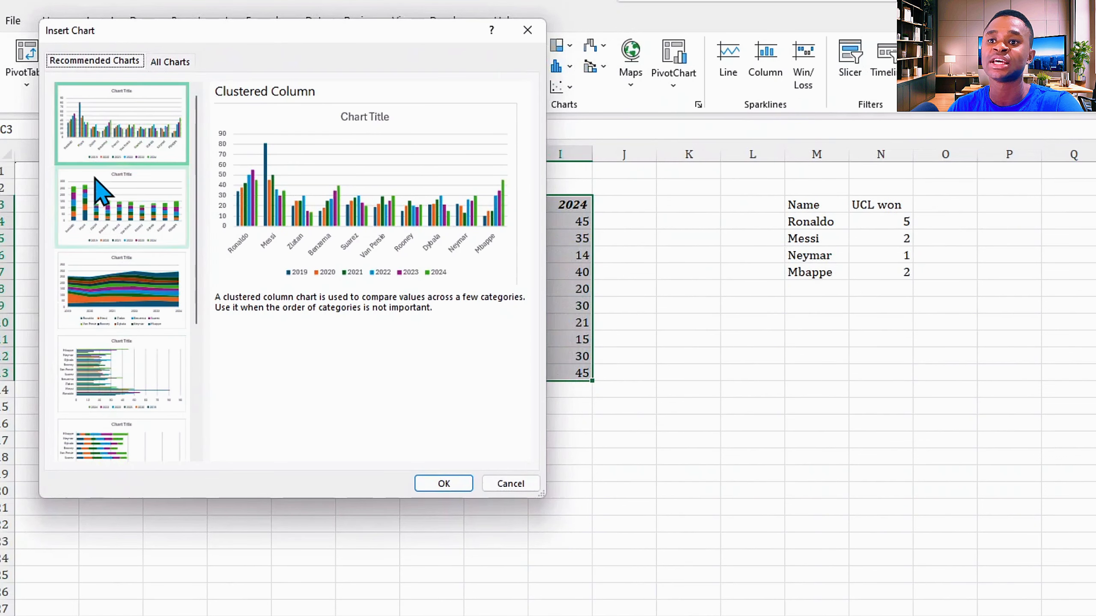
- Look through all chart types for the goals data, previewing the line, pie, bar and area variants
click(160, 65)
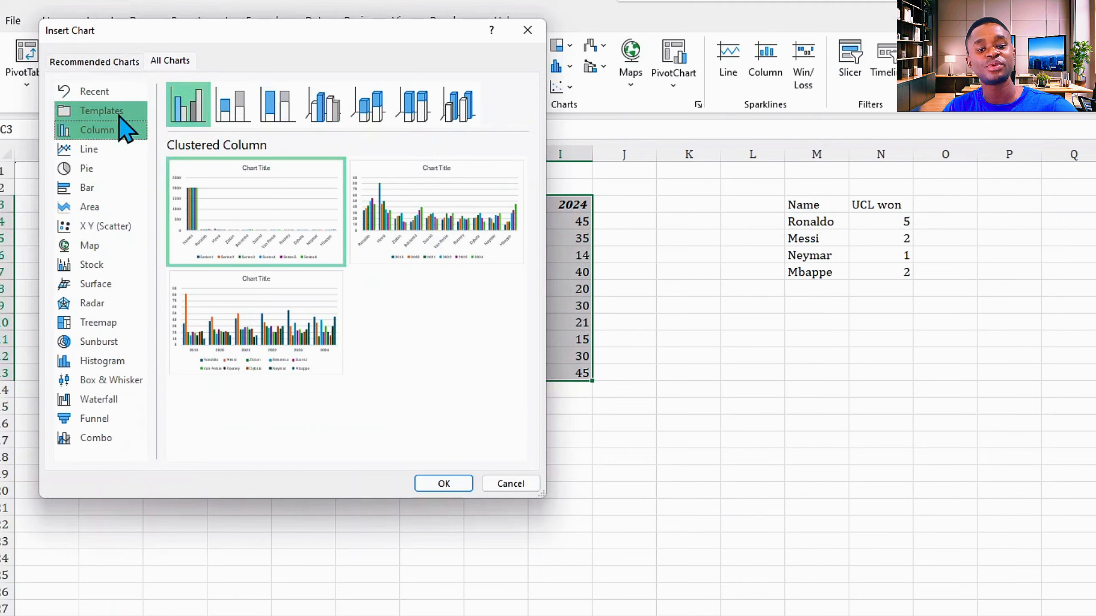
click(118, 149)
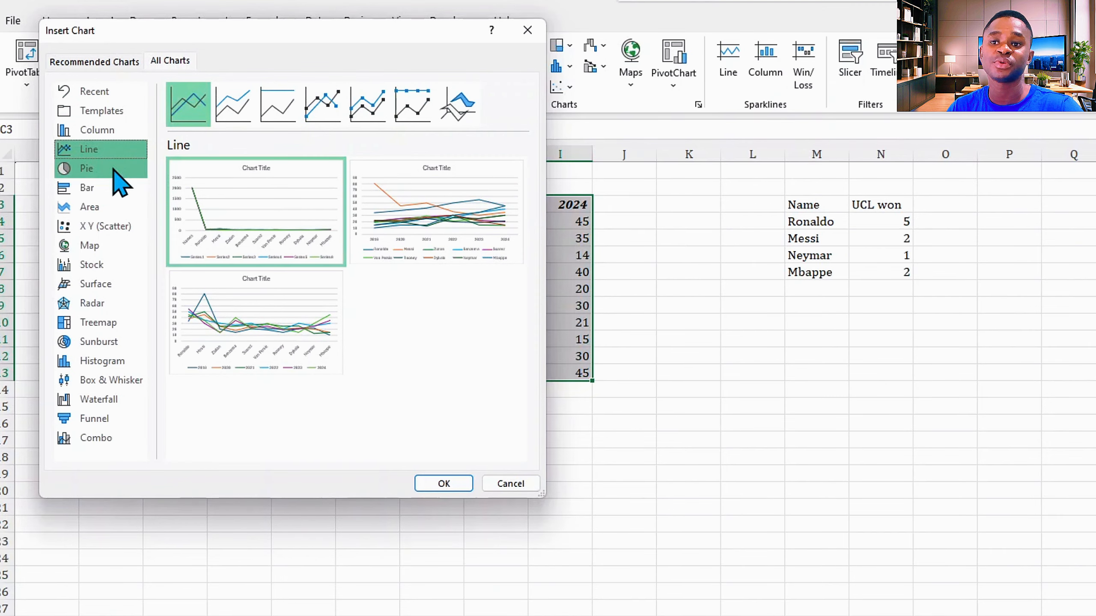
click(118, 169)
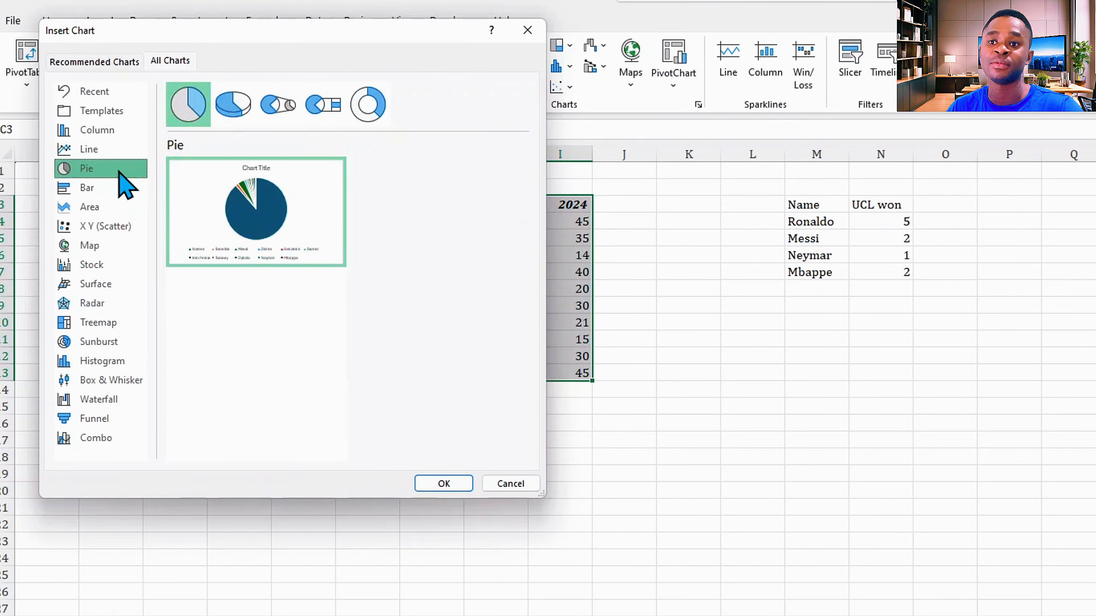
click(102, 188)
click(100, 207)
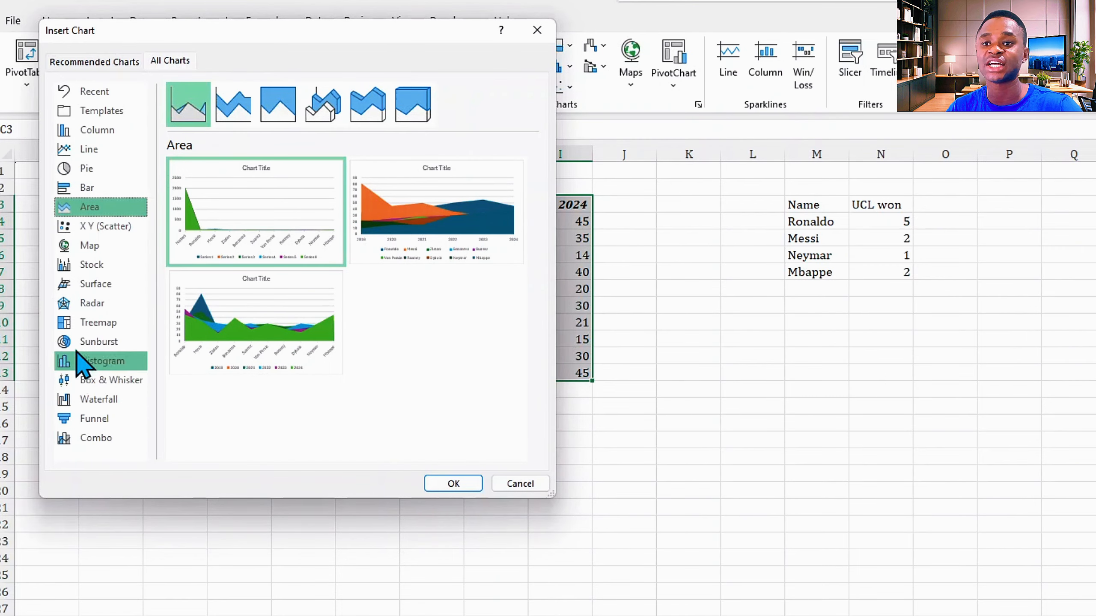
- Insert a clustered column chart that groups the columns by player, with the years as series
click(106, 131)
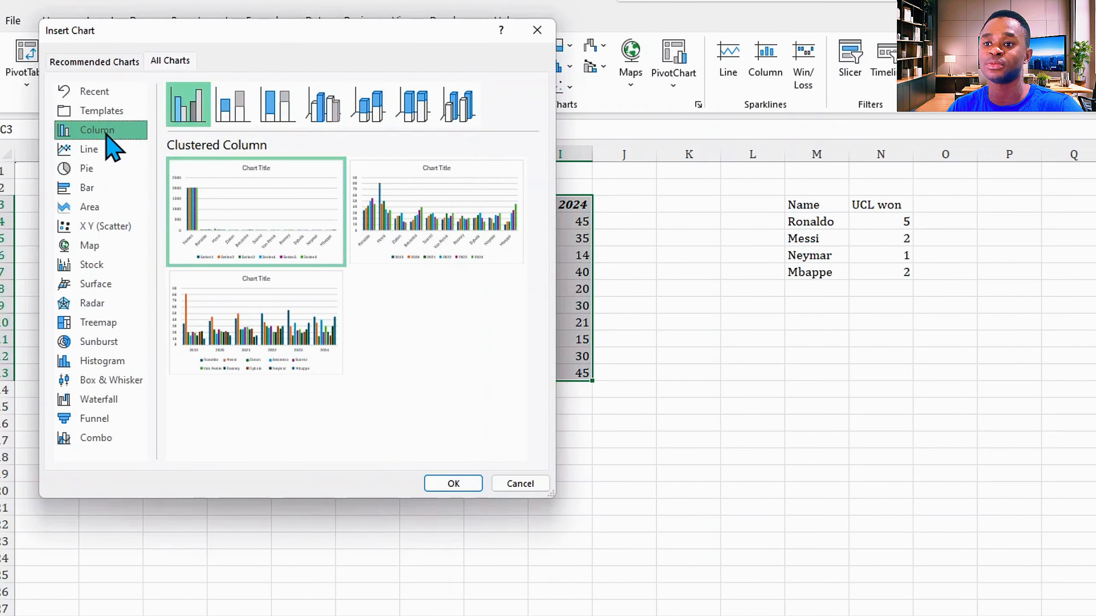
click(414, 196)
click(457, 485)
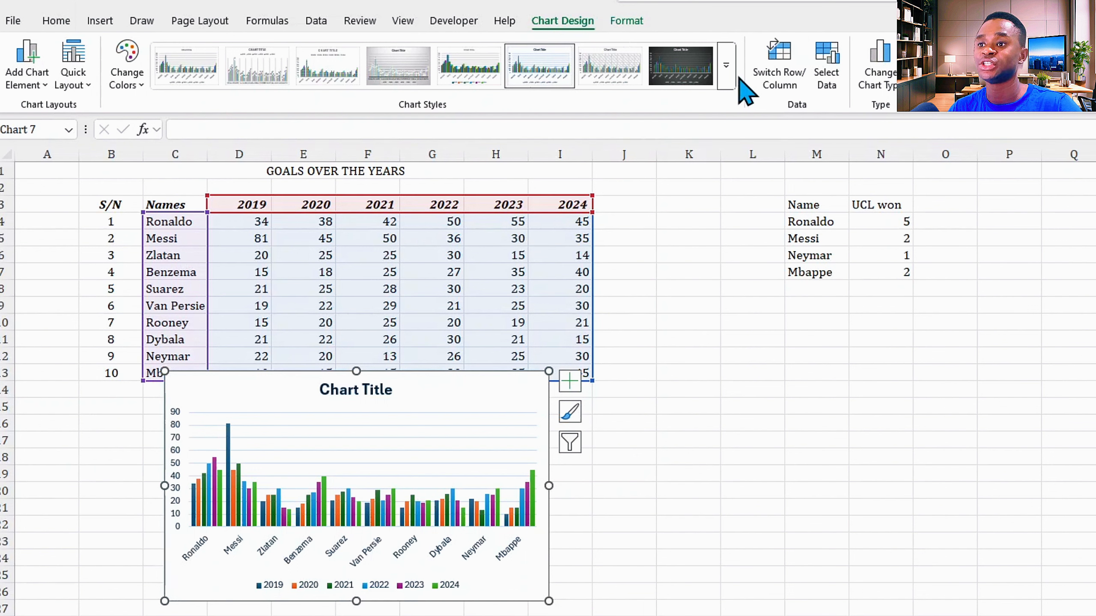
click(726, 66)
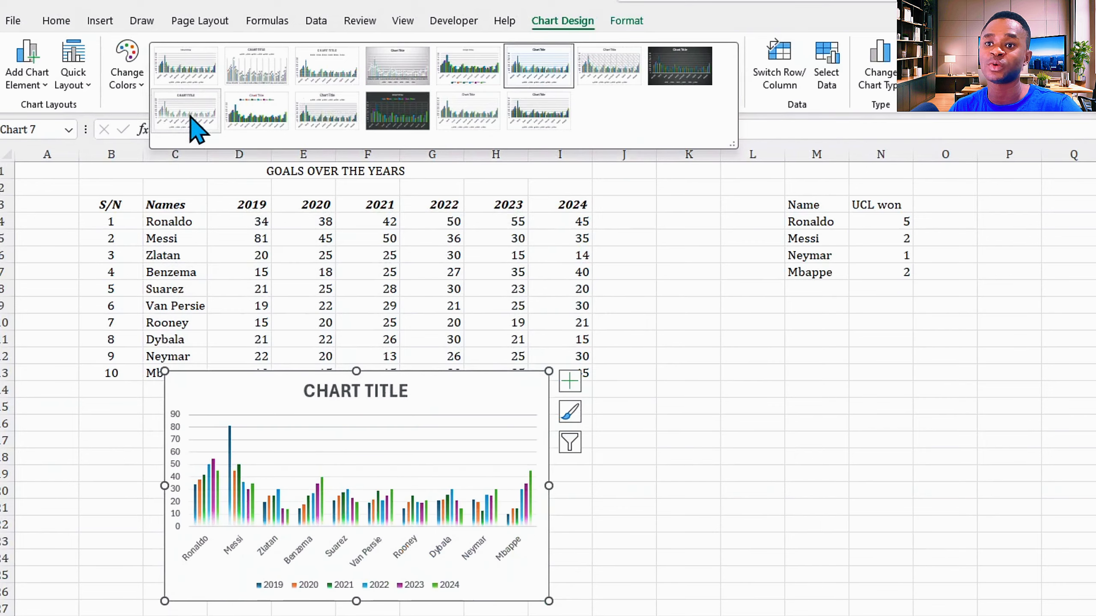
click(627, 23)
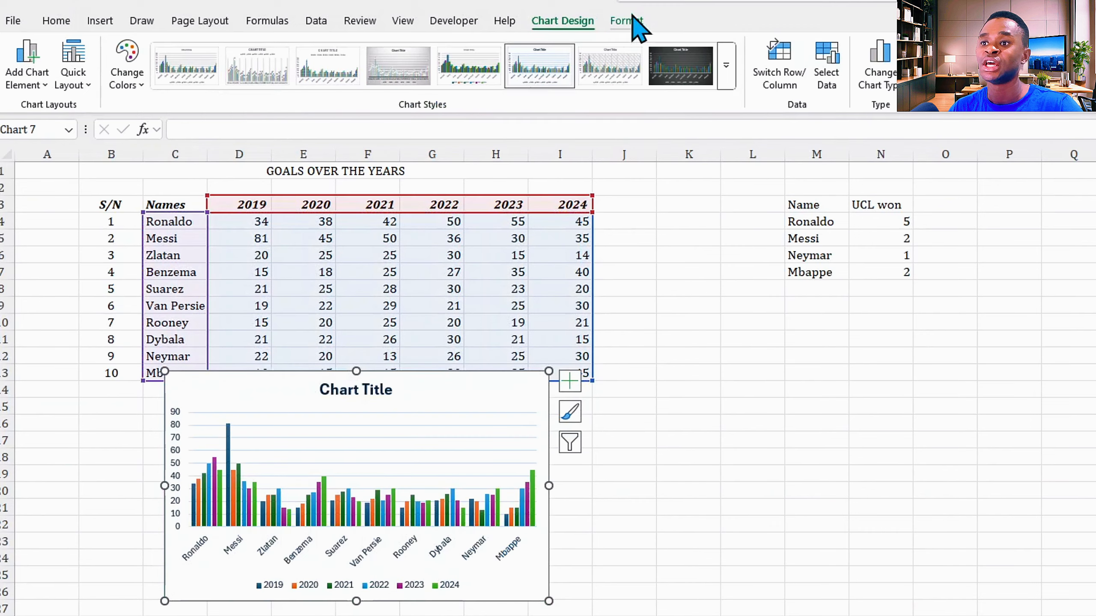
click(633, 21)
click(673, 46)
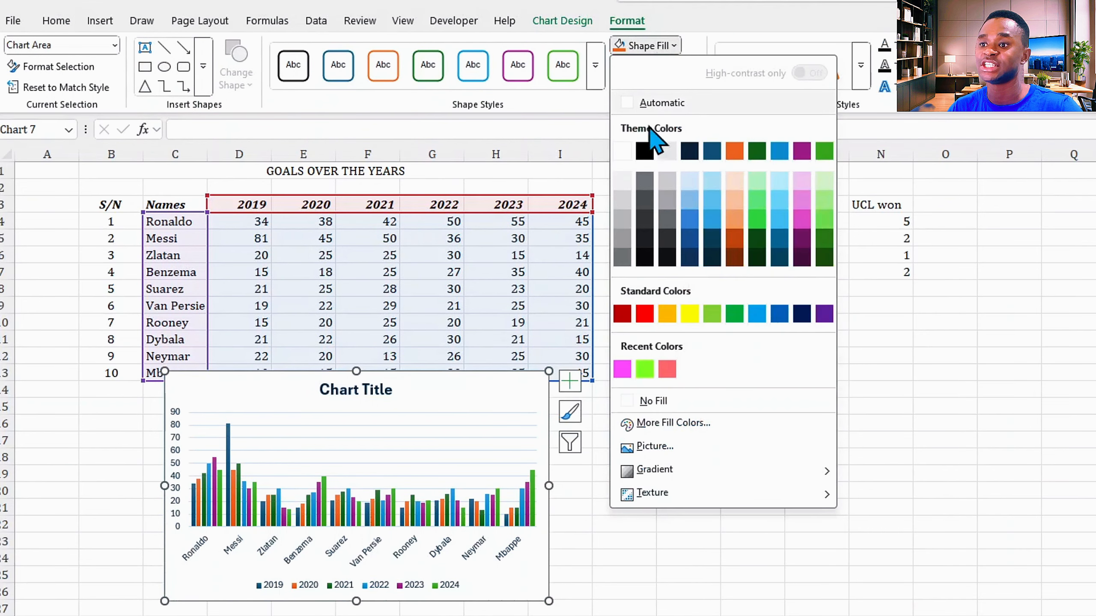
click(675, 46)
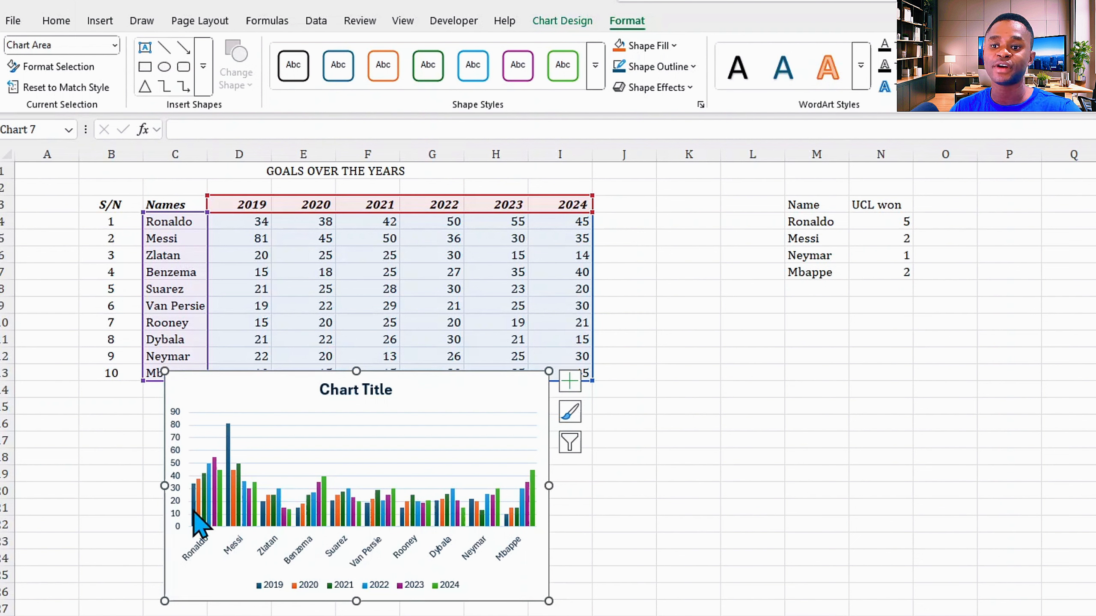
- Move the column chart down below the goals table so that the Mbappe row is uncovered
mouse_move(195, 509)
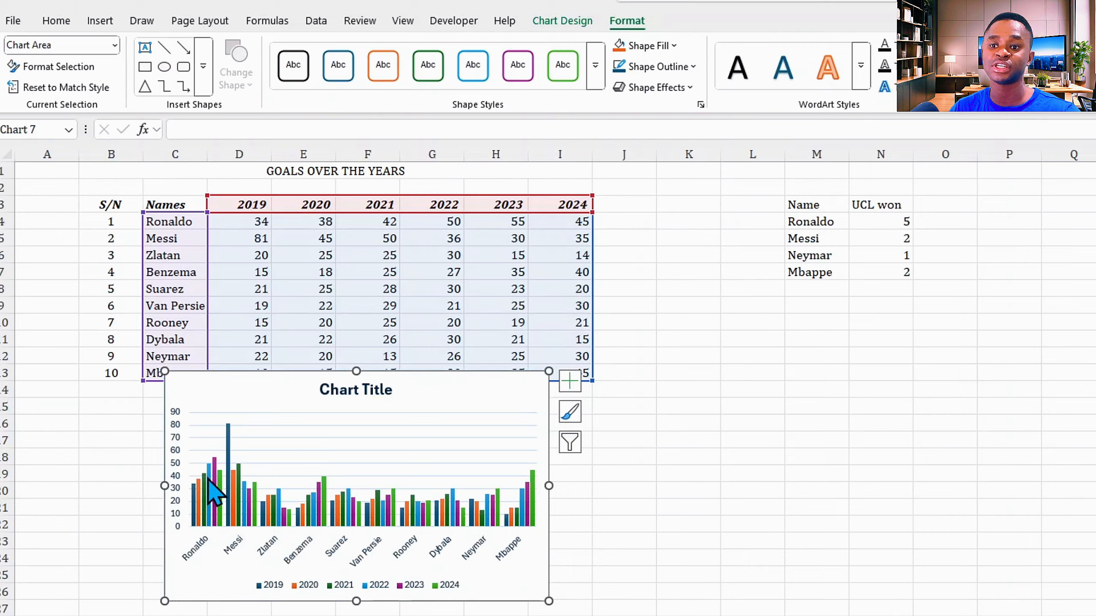
mouse_move(215, 471)
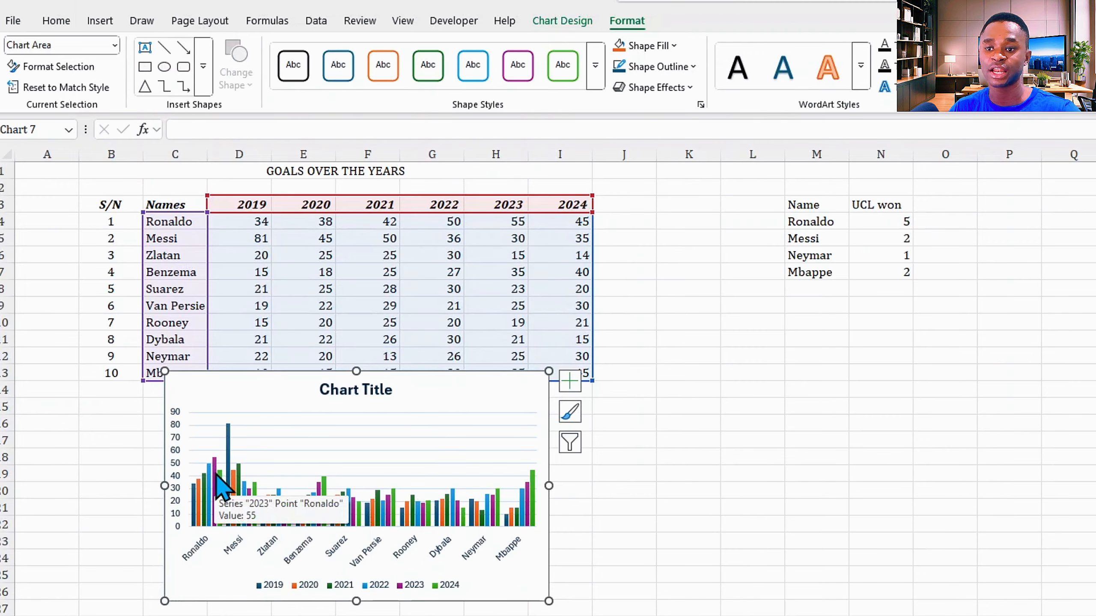
mouse_move(229, 434)
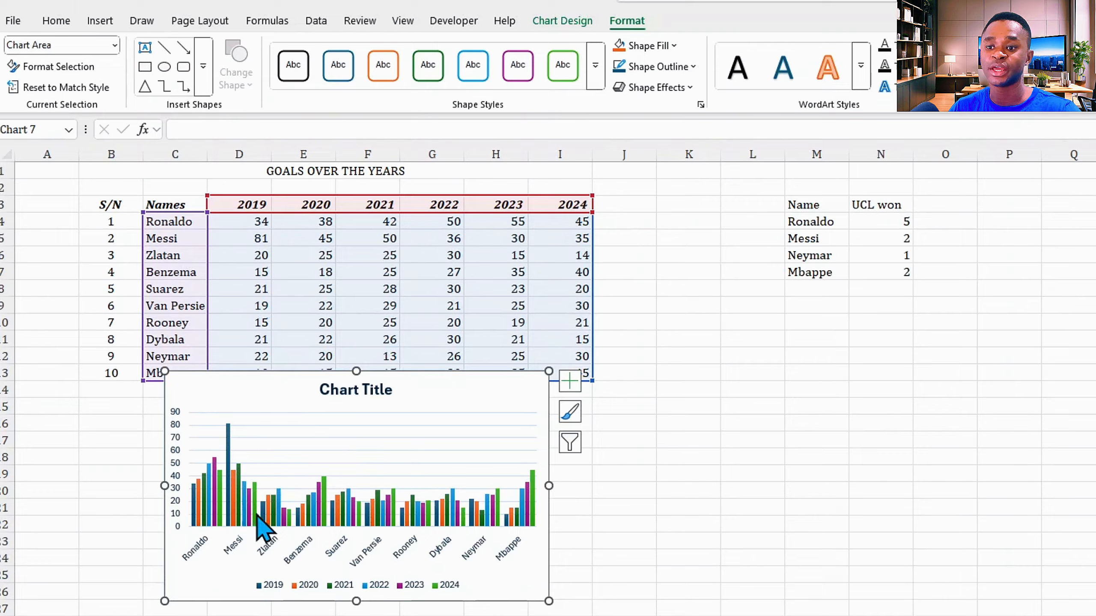
mouse_move(290, 522)
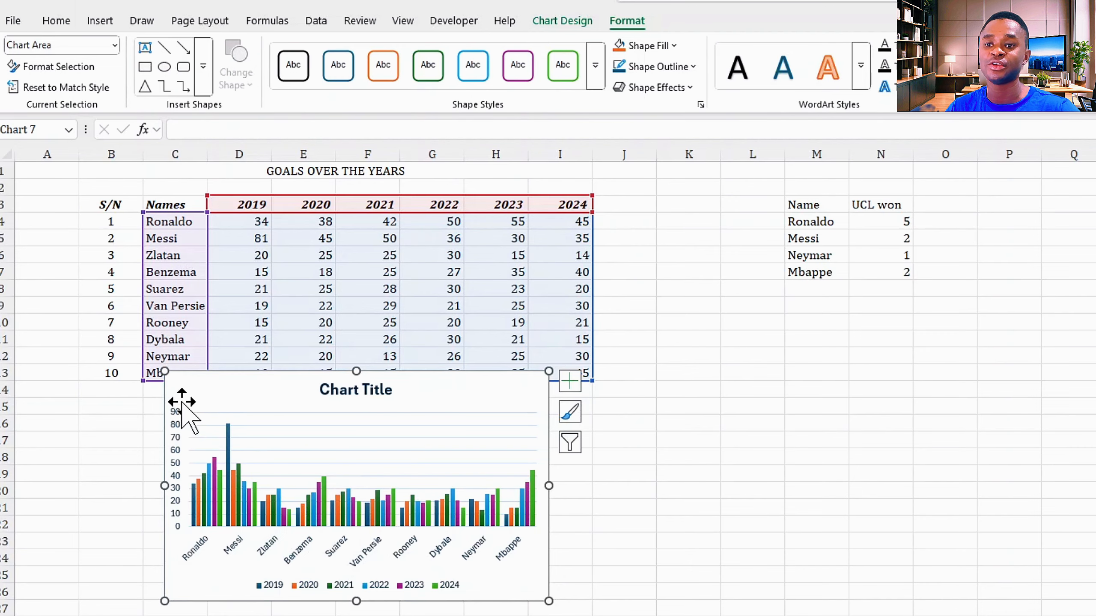
mouse_move(183, 399)
mouse_down()
mouse_move(156, 416)
mouse_move(175, 414)
mouse_up()
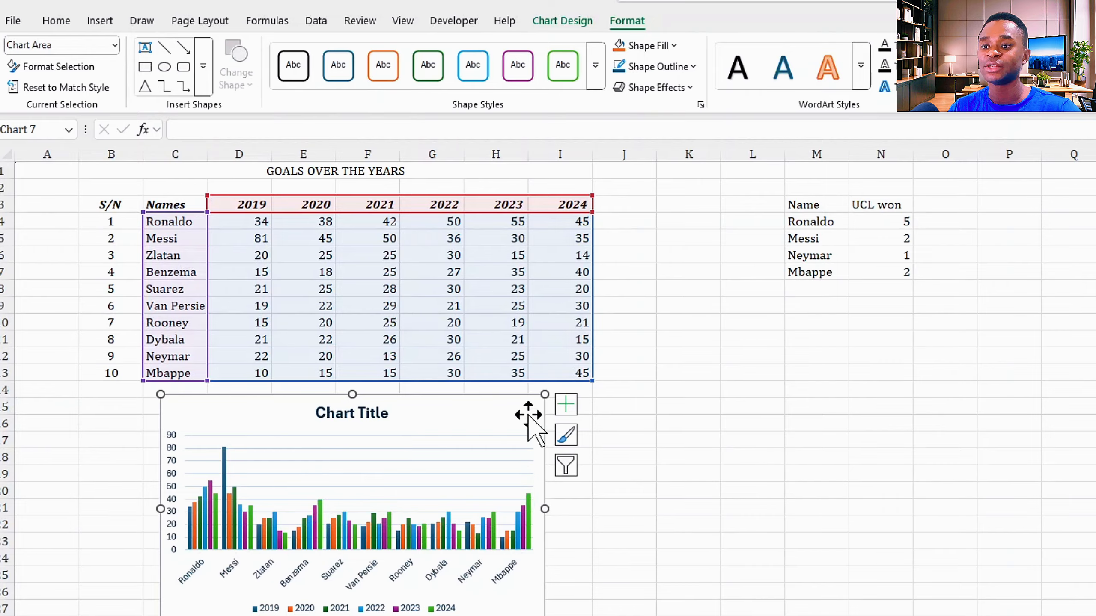
- Try hiding the chart's axes, first both together, then the primary vertical and primary horizontal individually, restoring them each time
click(569, 406)
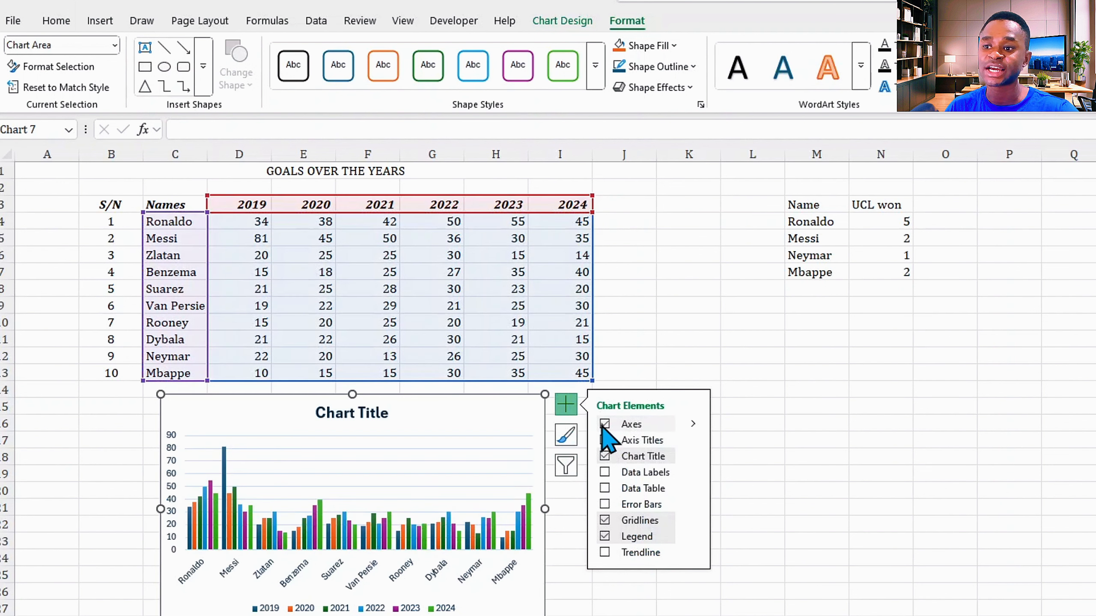
click(604, 425)
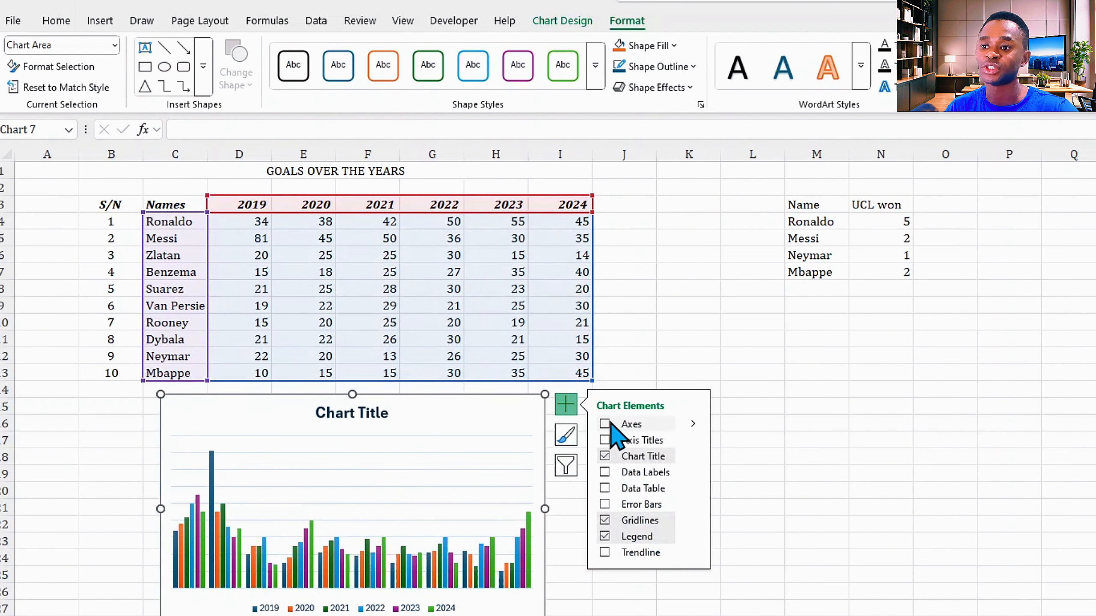
click(606, 424)
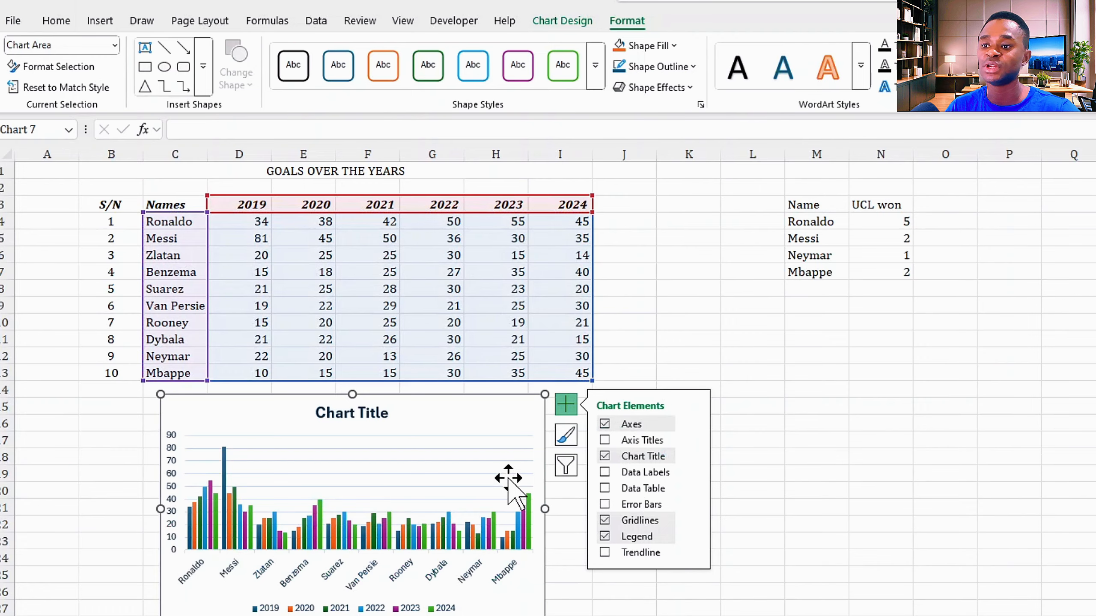
click(694, 427)
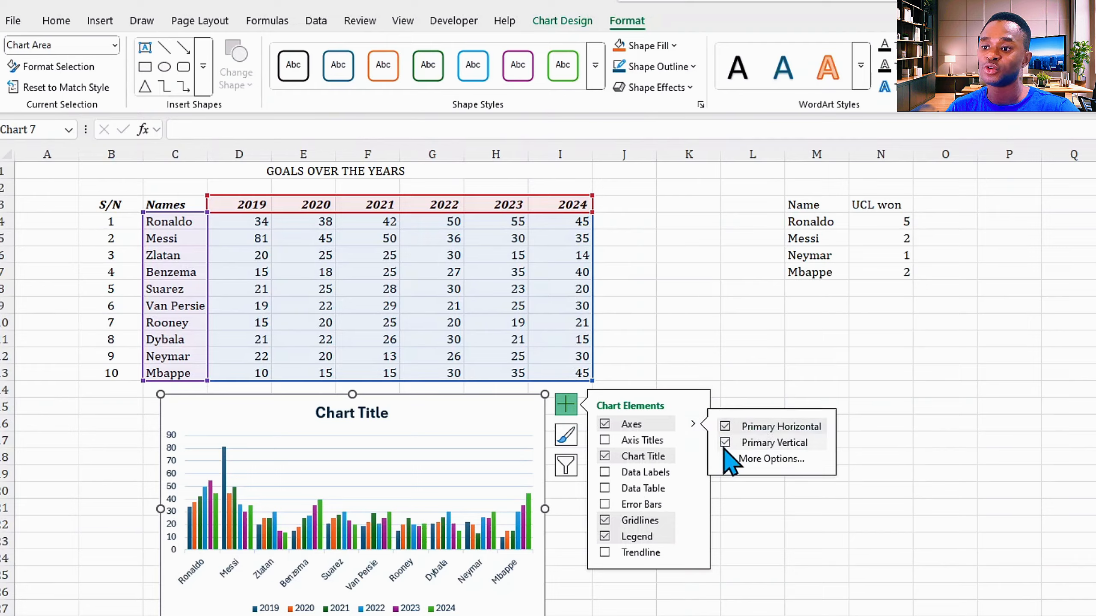
click(725, 444)
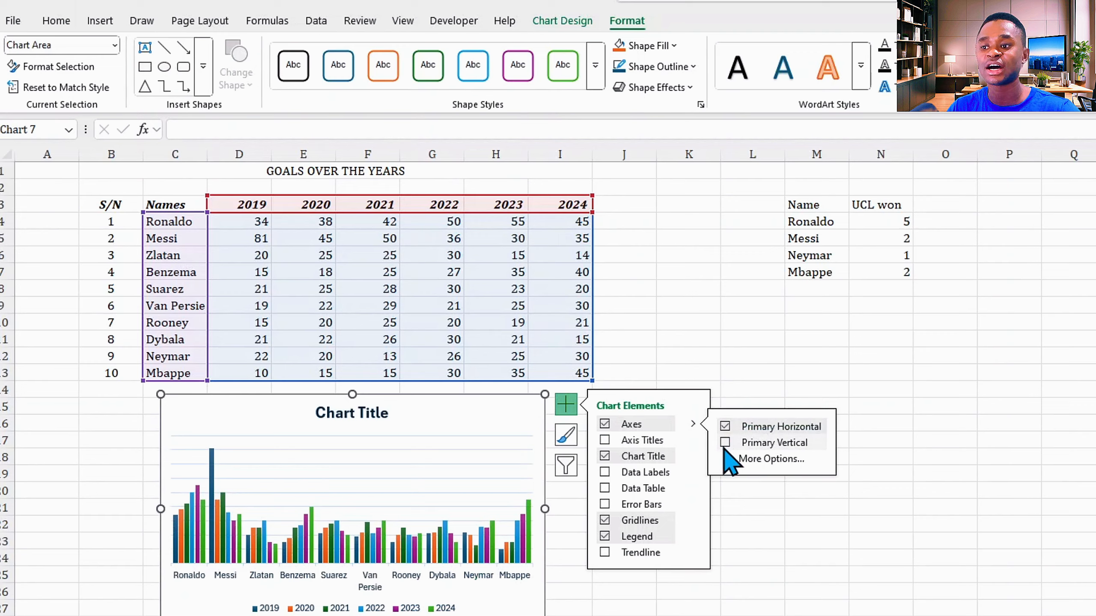
click(725, 442)
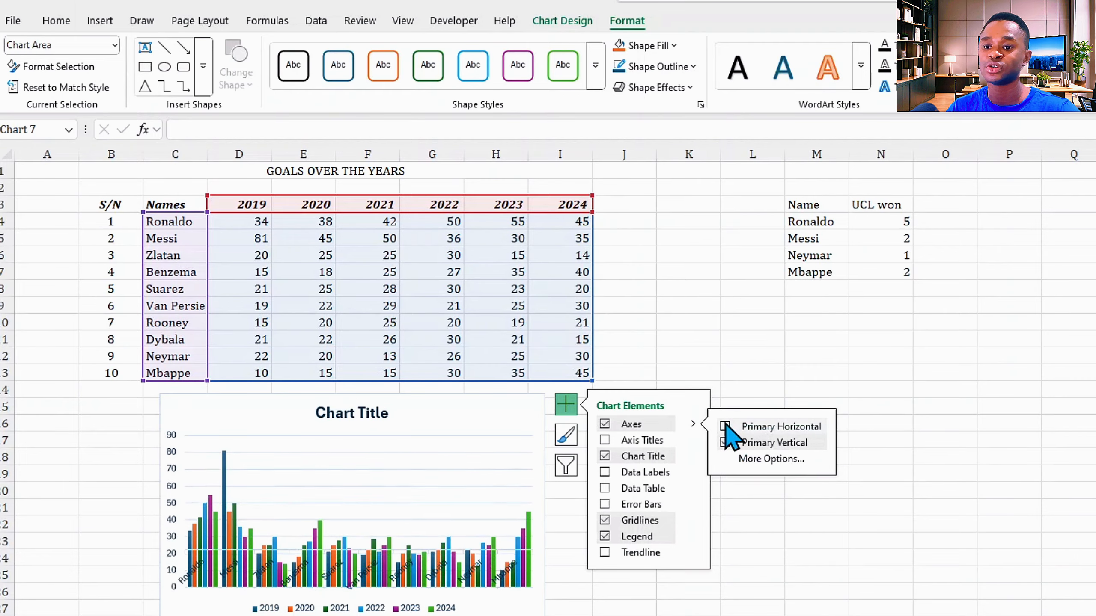
click(725, 426)
click(725, 426)
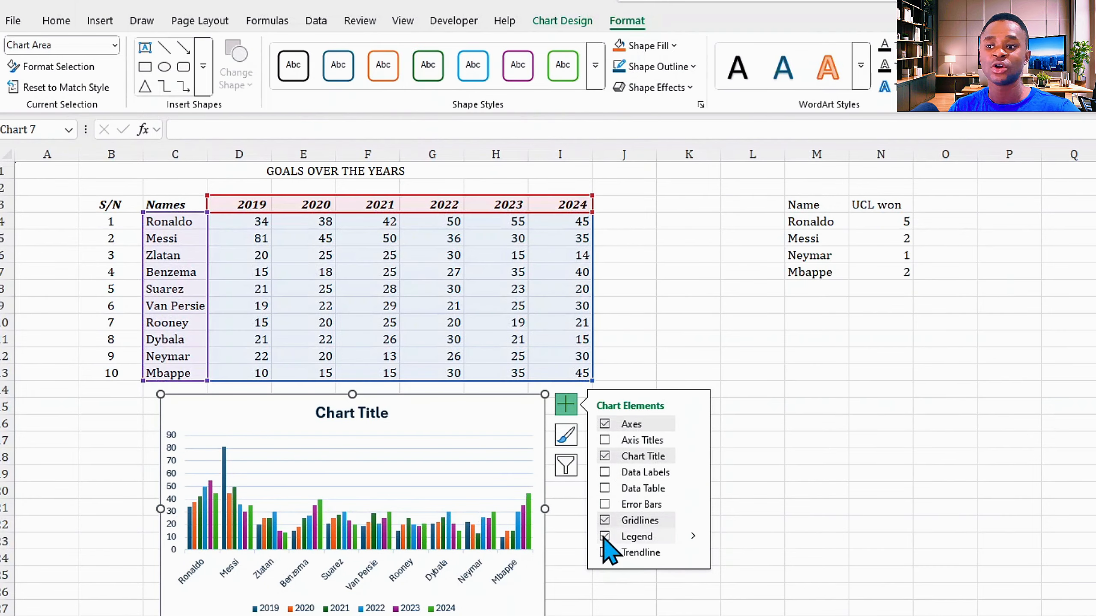
- Remove the chart's legend and add it back so that it sits at the right of the plot
click(605, 537)
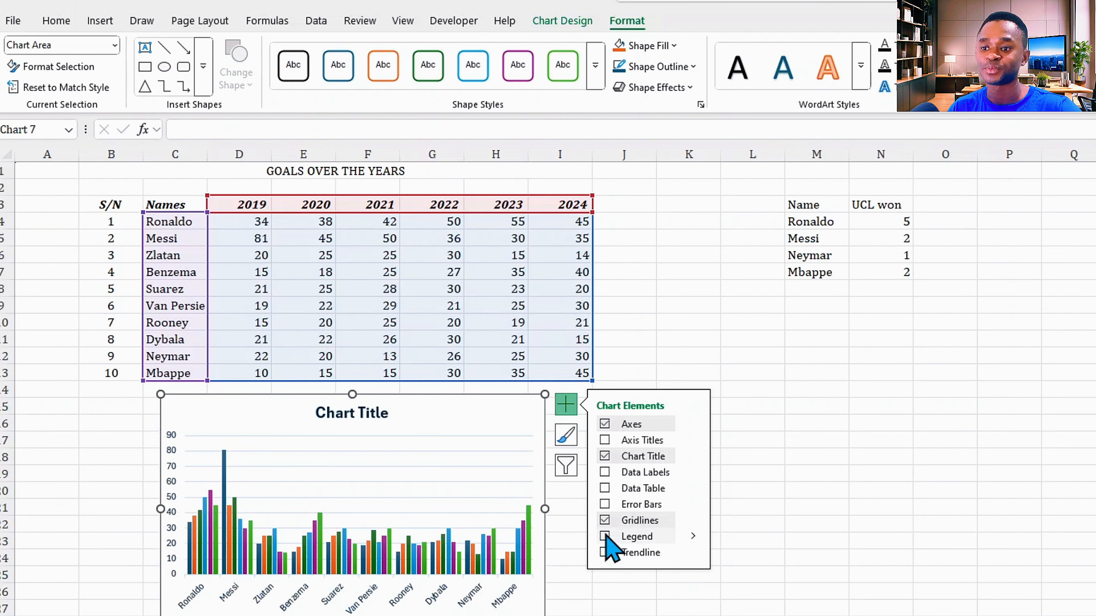
click(606, 536)
click(605, 536)
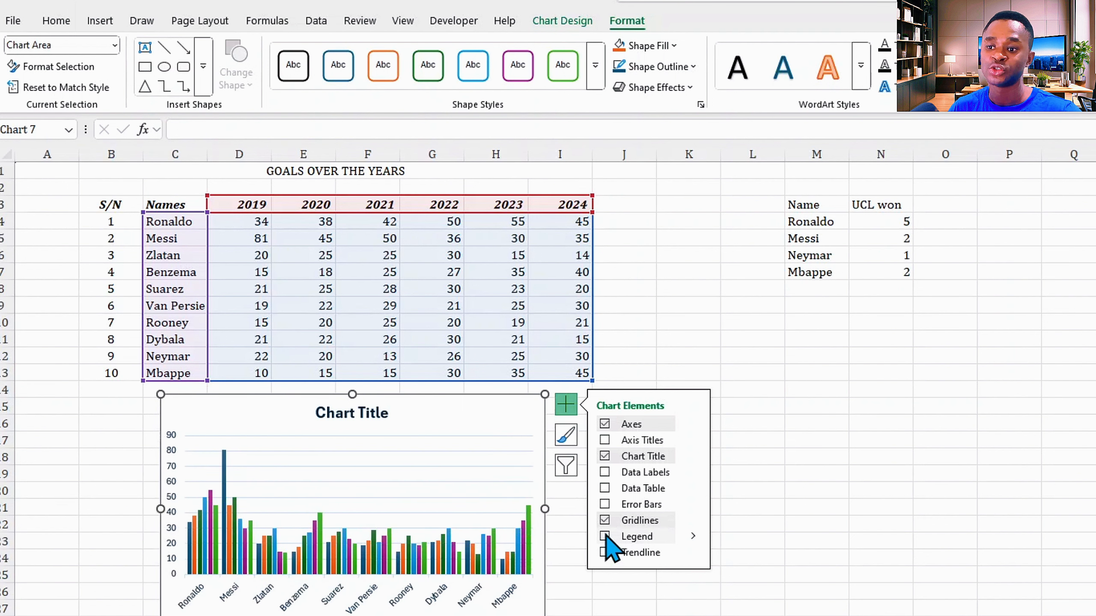
click(605, 537)
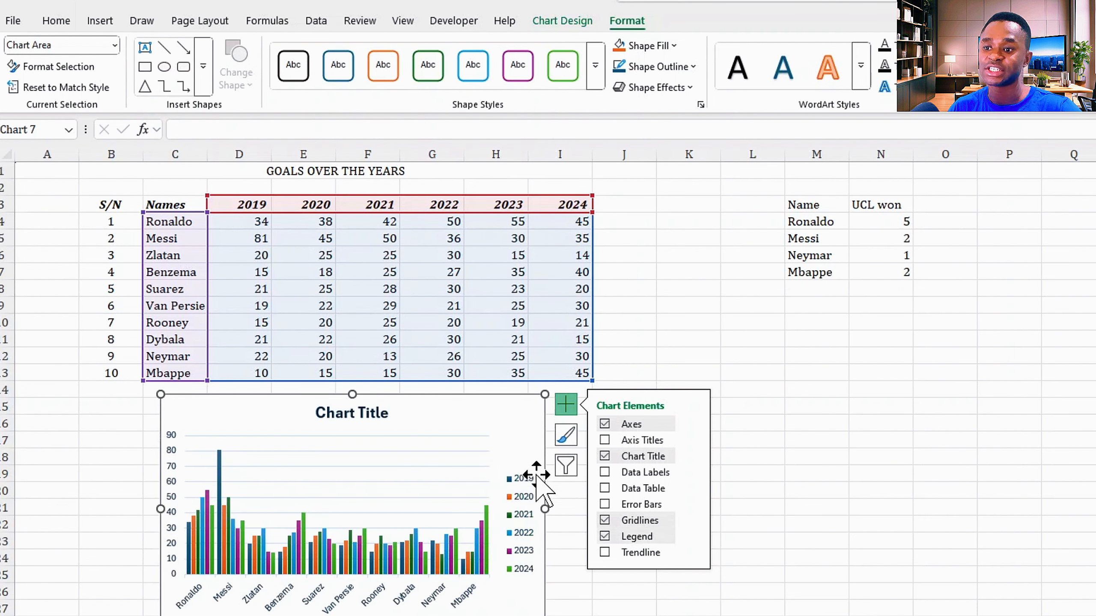
- Move the goals chart's legend to the bottom of the chart
click(693, 537)
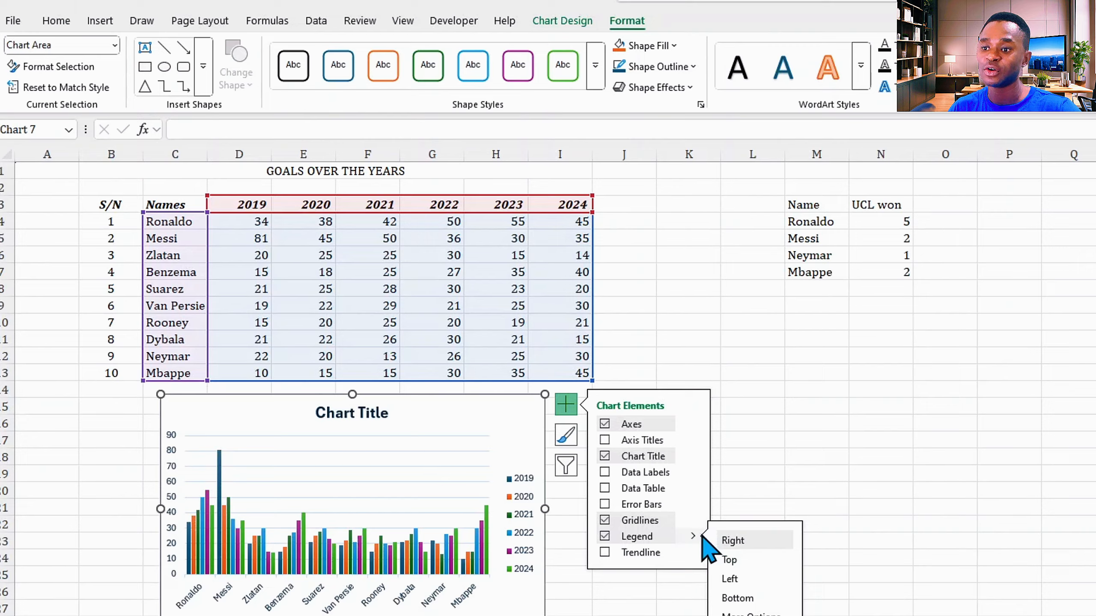
click(738, 598)
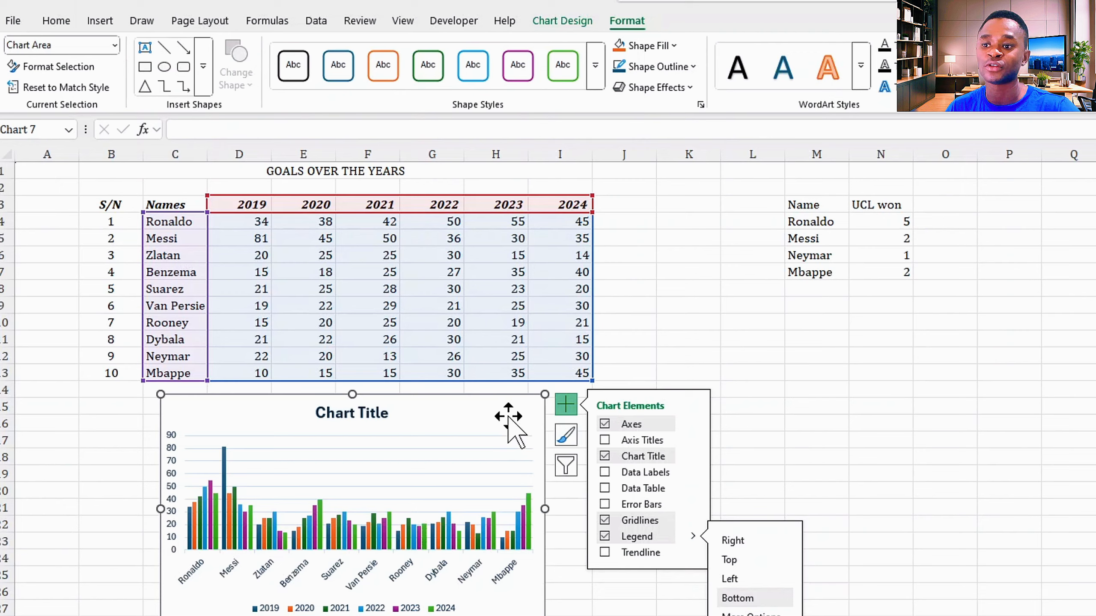
- Link the goals chart's title to the table heading in cell B1 with the formula =Charts!$B$1
click(353, 412)
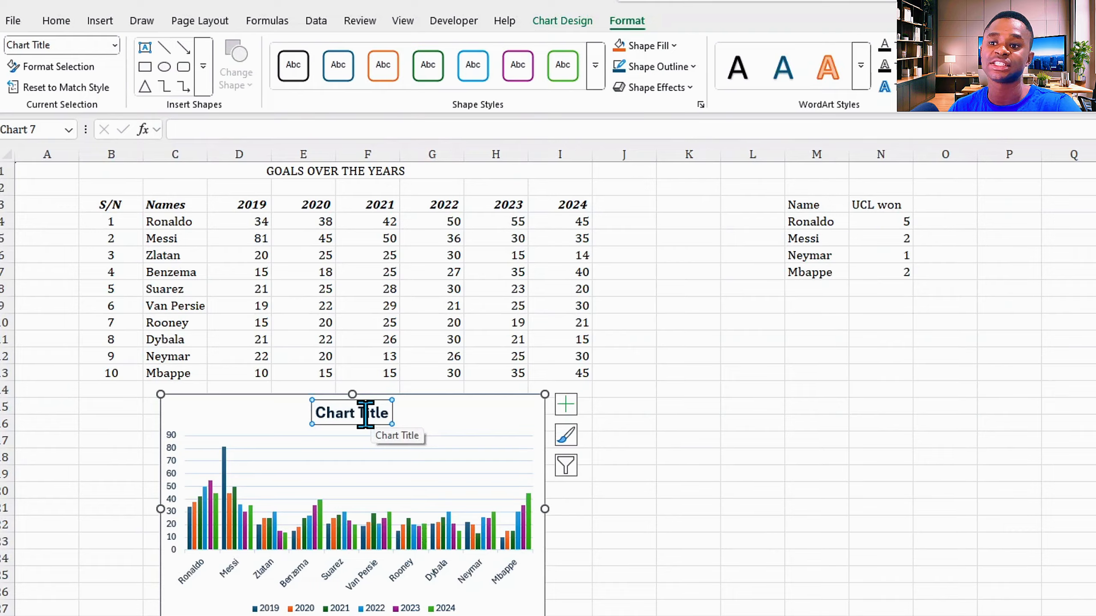
click(195, 131)
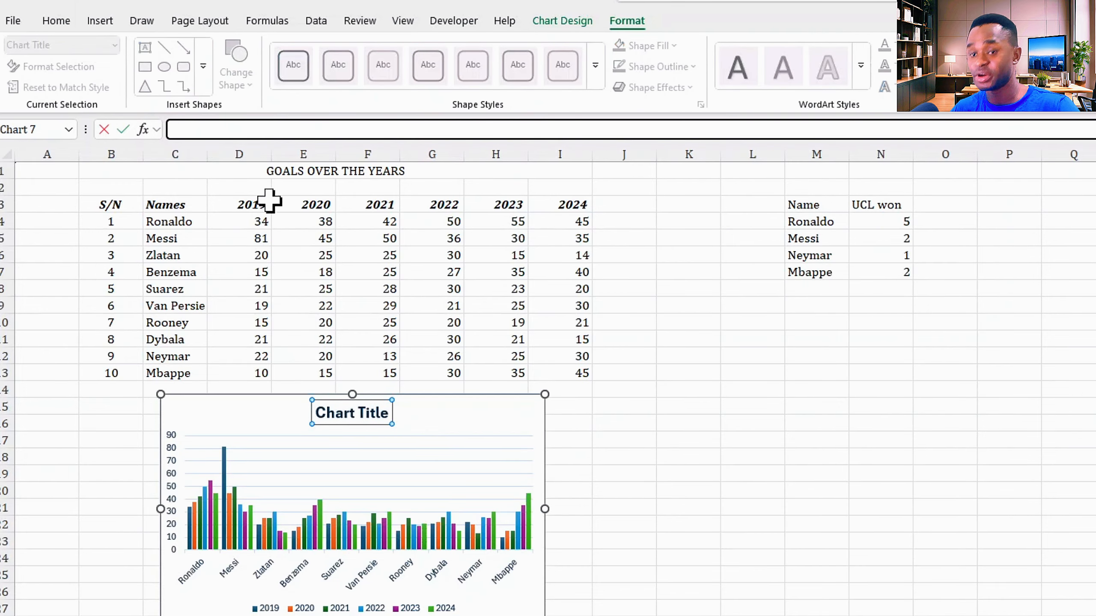
text(=)
click(114, 173)
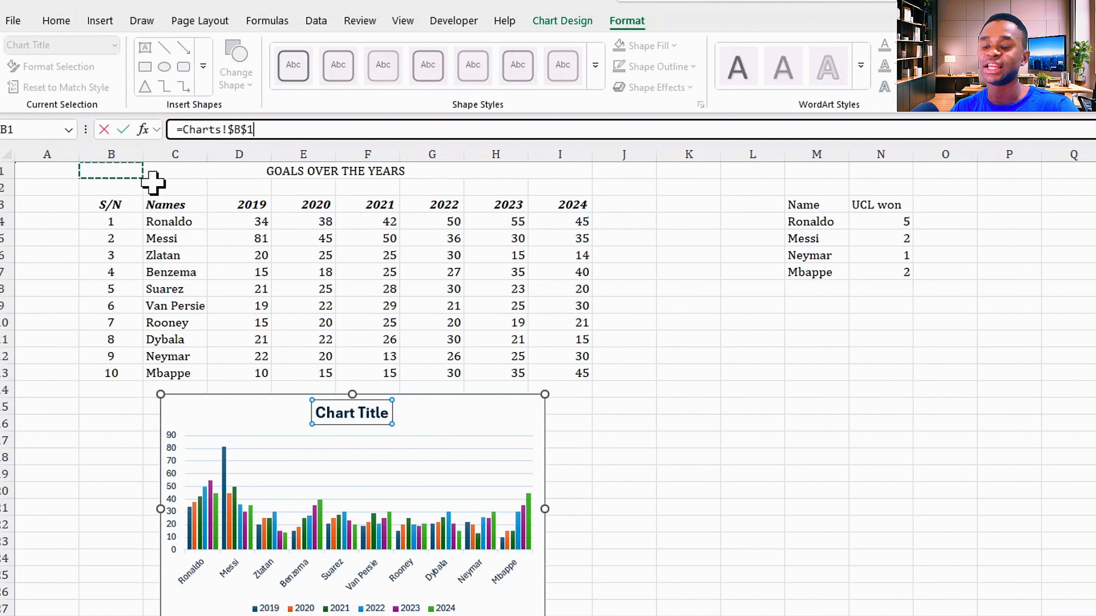
key(Return)
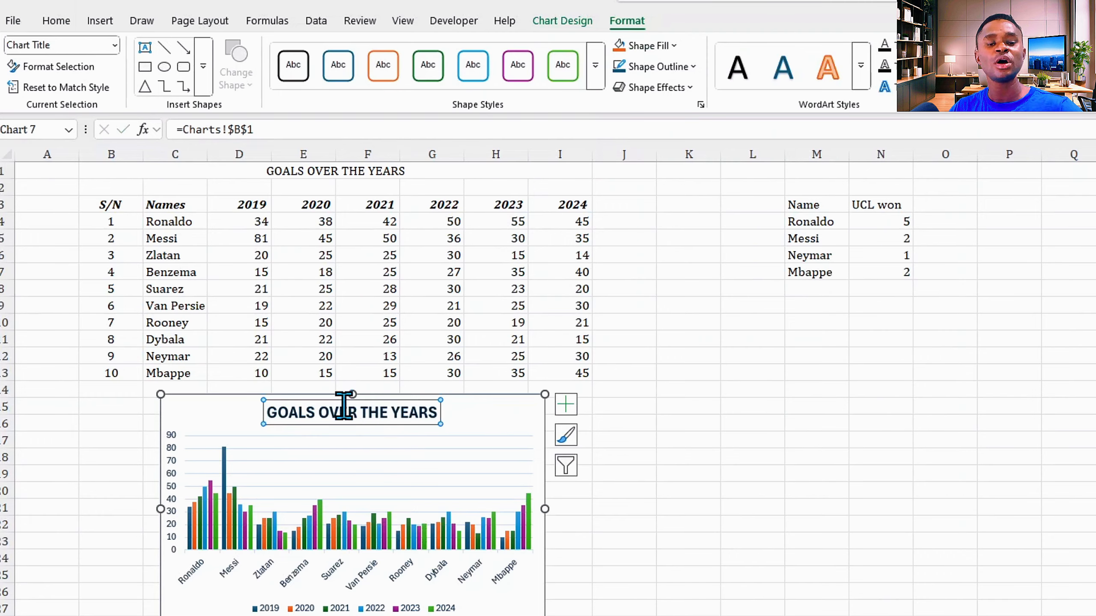
- Change the table heading in cell B1 to "GOALS OVER THE YEAR"
click(129, 171)
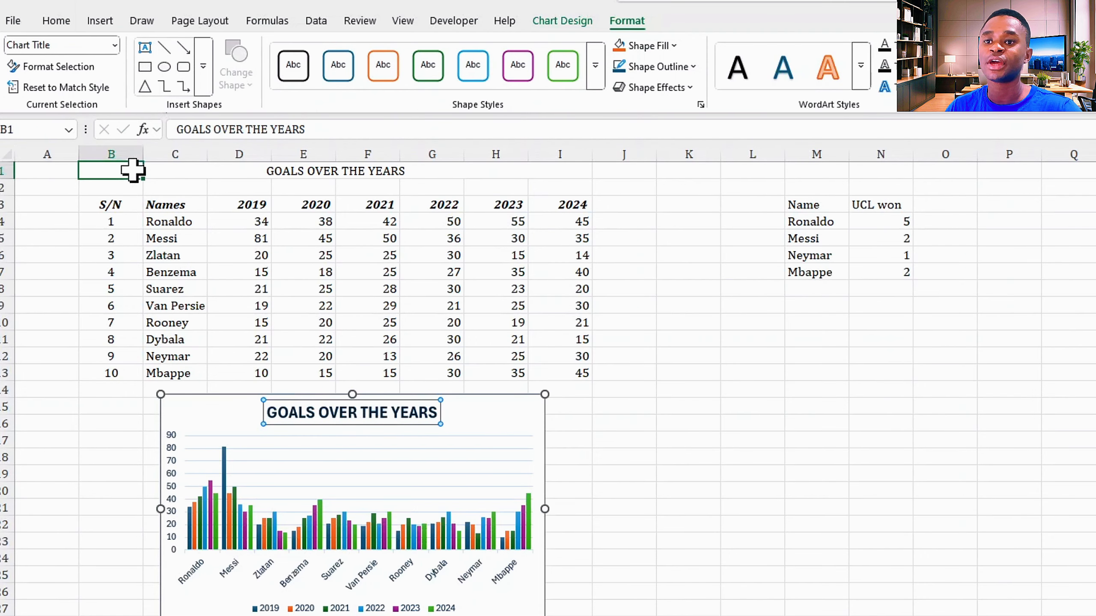
click(341, 127)
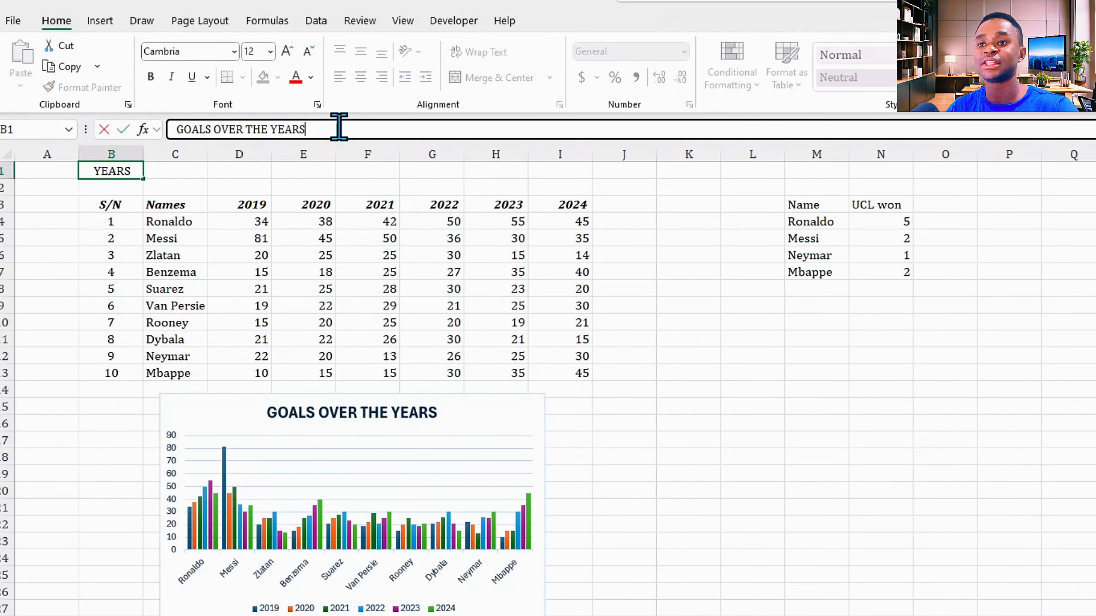
key(Return)
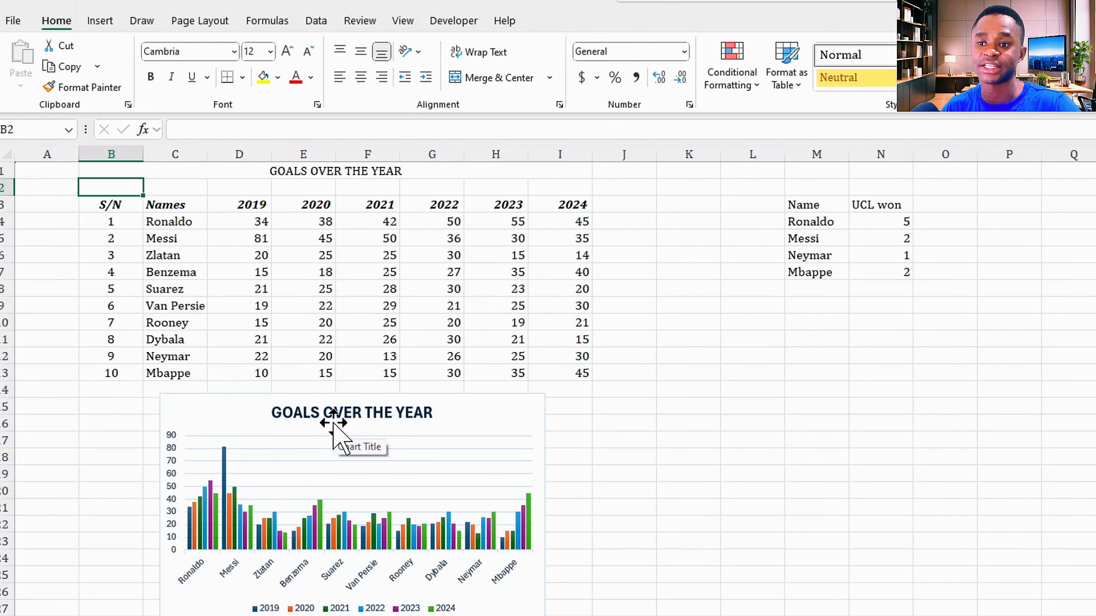
- Open the goals chart's chart area formatting options, place them beside the chart and view the fill settings
click(173, 407)
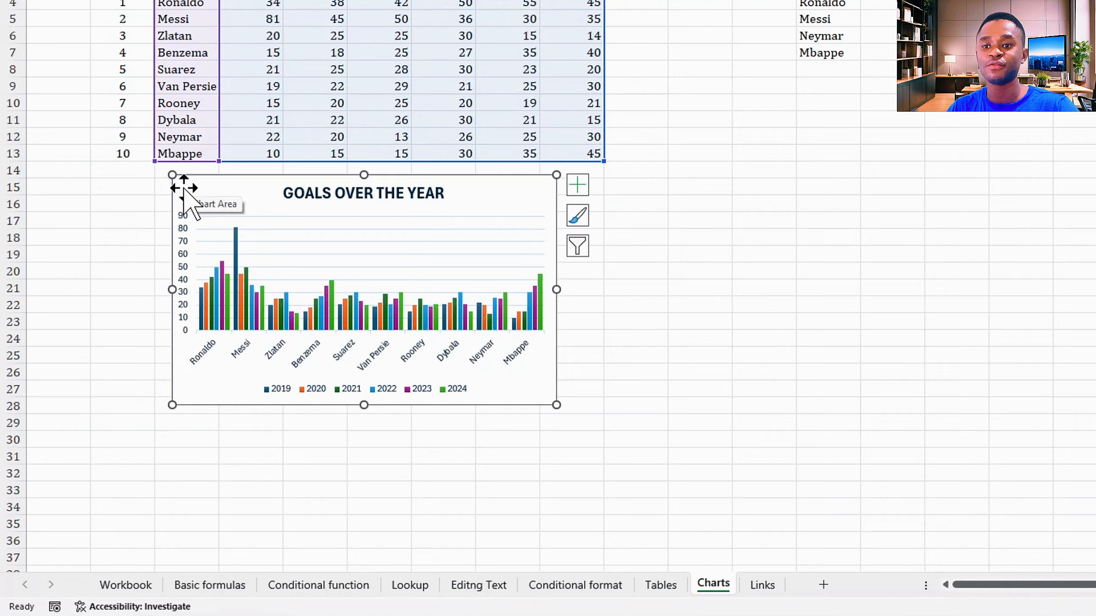
right_click(185, 189)
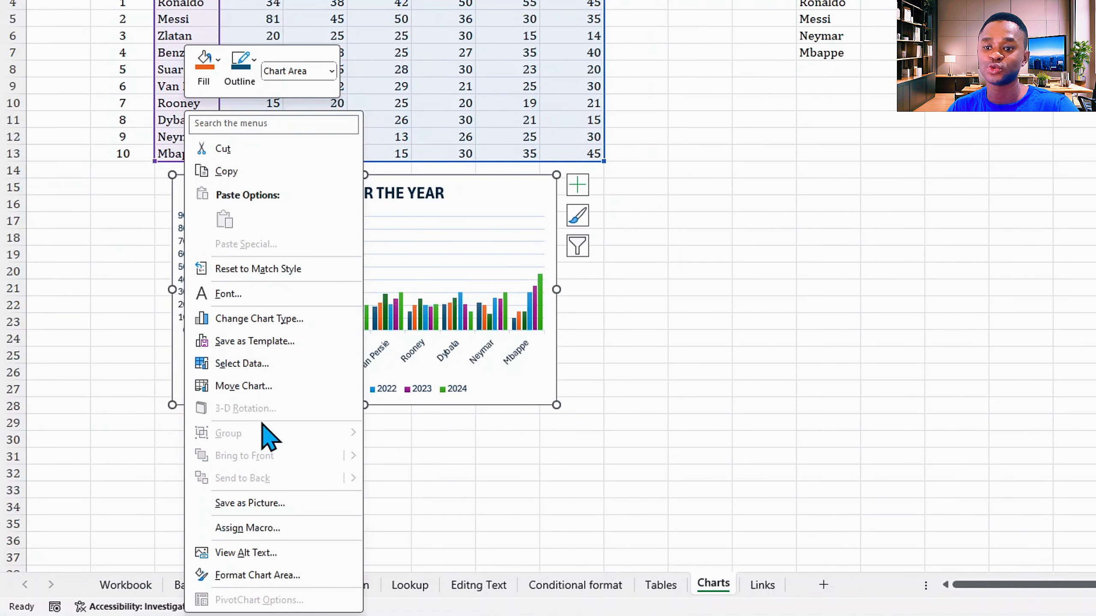
click(265, 579)
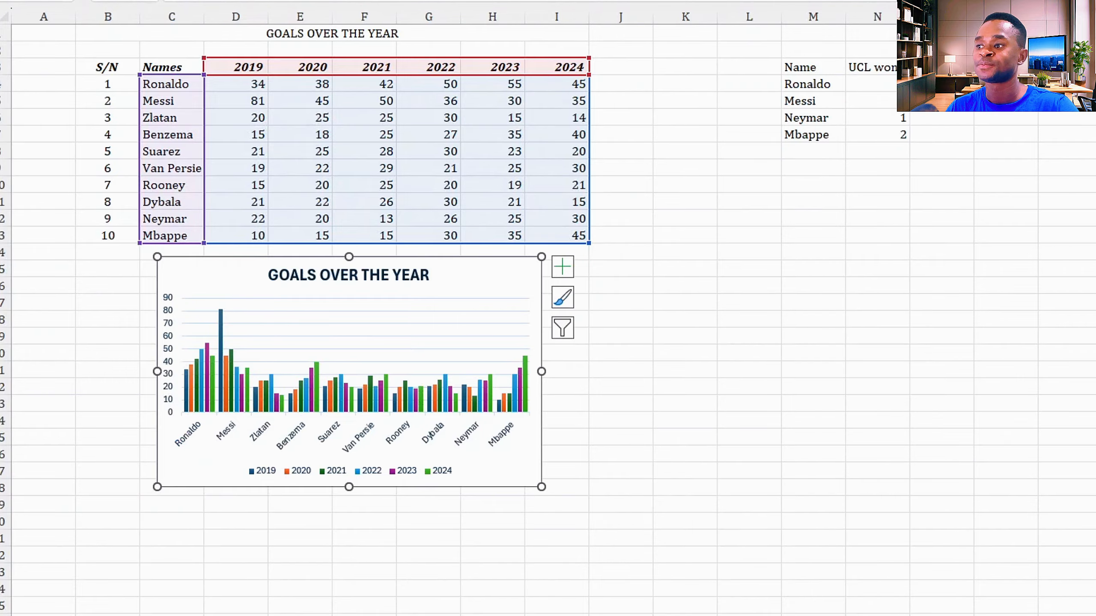
drag(933, 59, 664, 0)
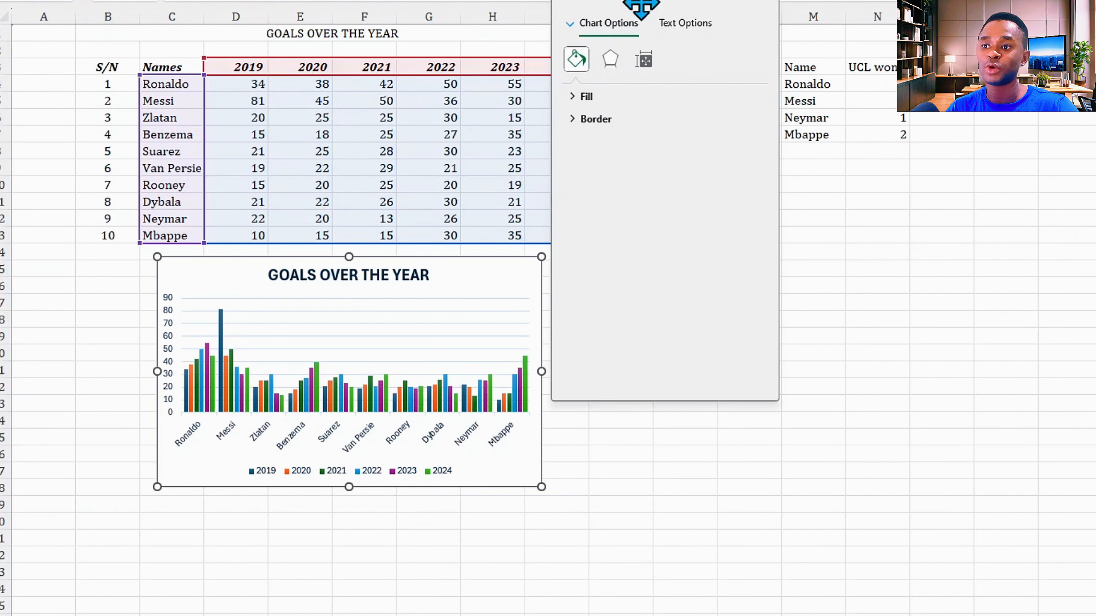
click(588, 97)
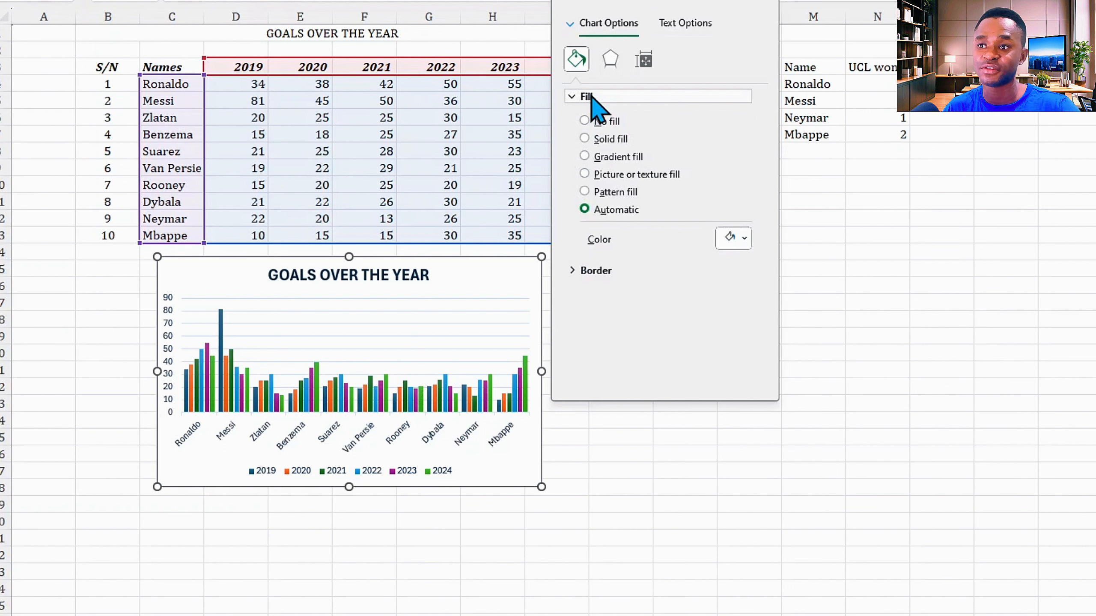
click(591, 98)
- Set the goals chart's height to 3.9" and its width to 7.8", and close the formatting options
click(643, 61)
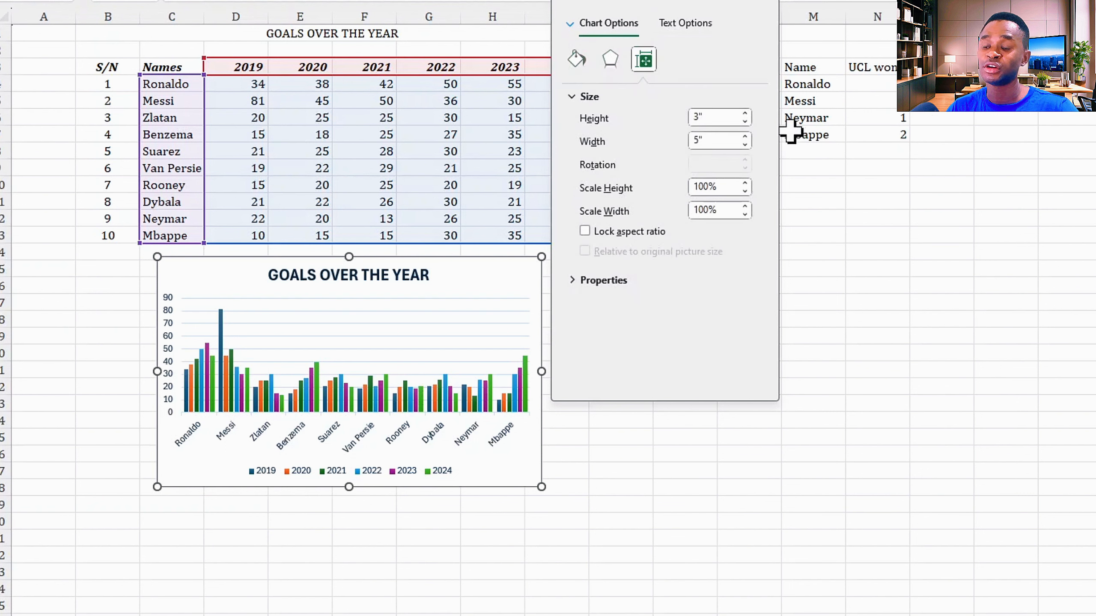
click(745, 114)
click(745, 113)
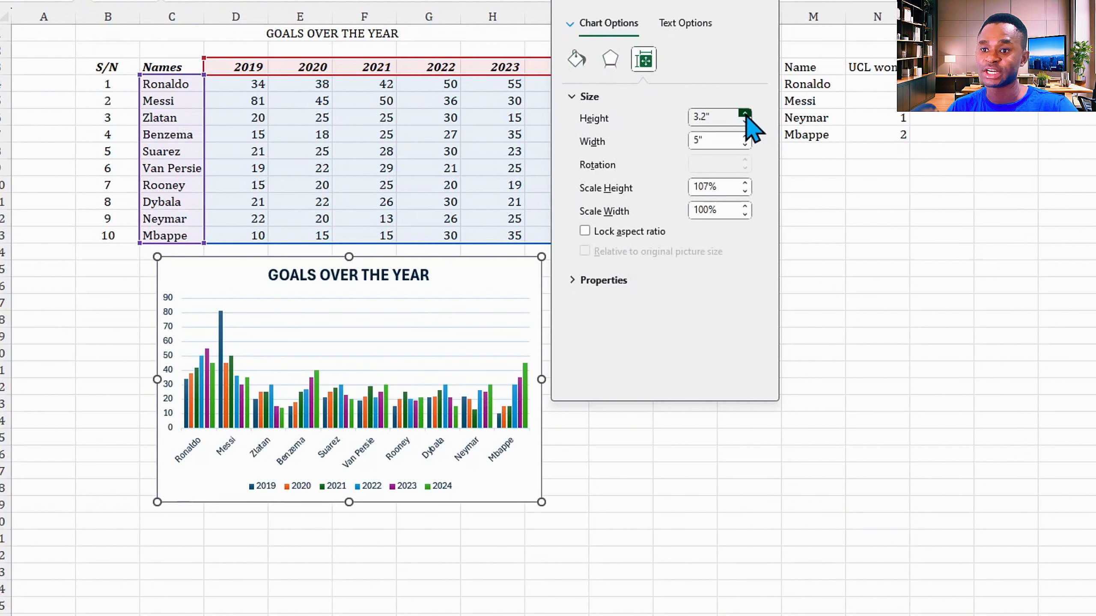
click(745, 113)
click(745, 137)
click(745, 137)
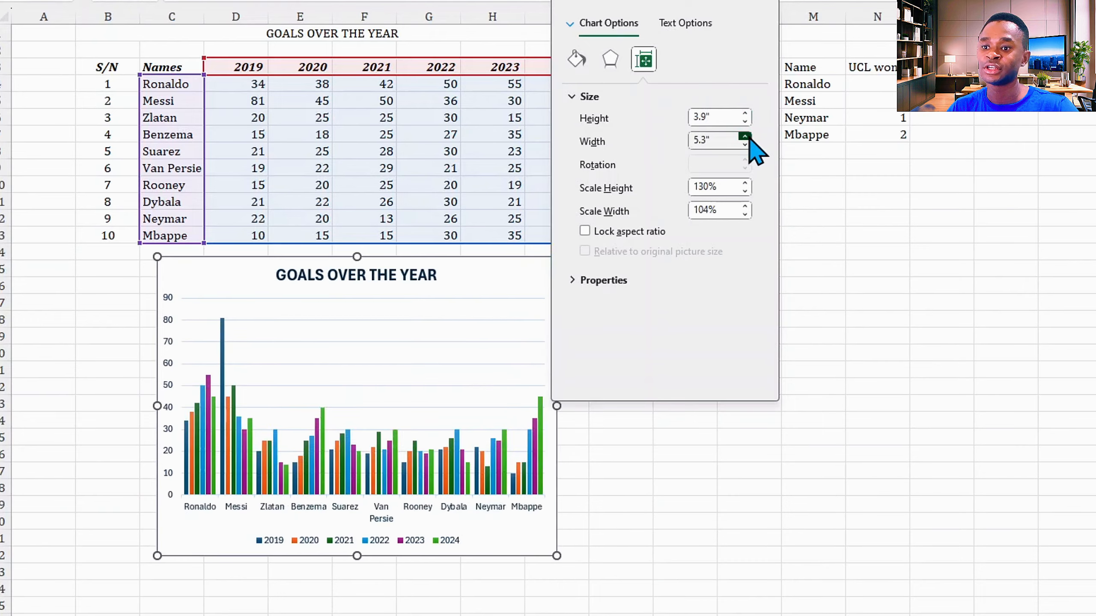
click(745, 137)
click(745, 137)
click(745, 137)
click(745, 137)
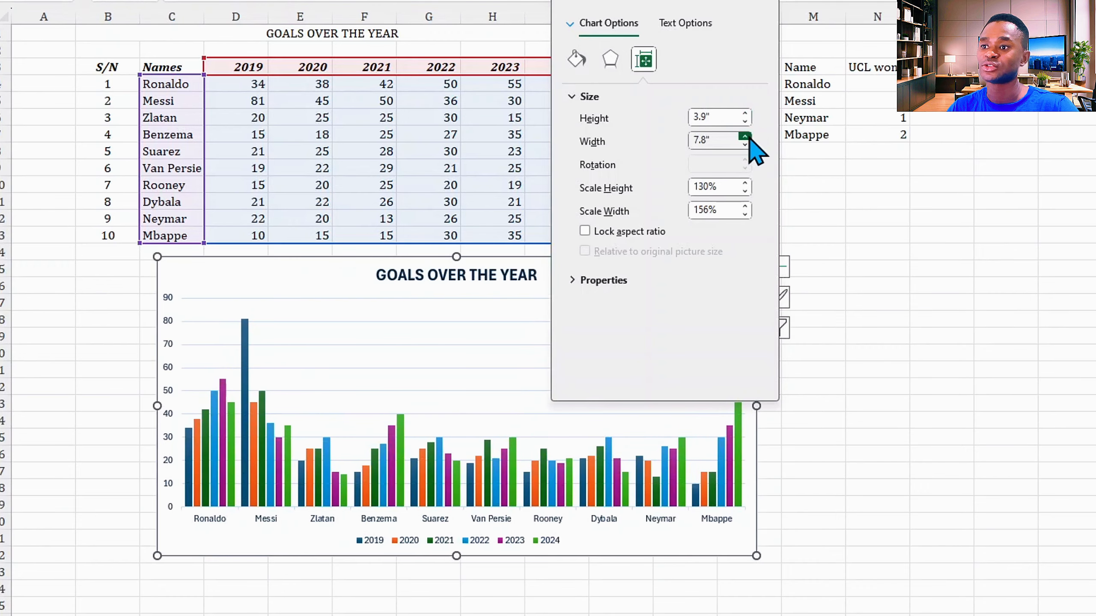
click(762, 23)
- Move the enlarged goals chart directly beneath the table, starting at the S/N column, and remove its gridlines
drag(177, 274, 91, 261)
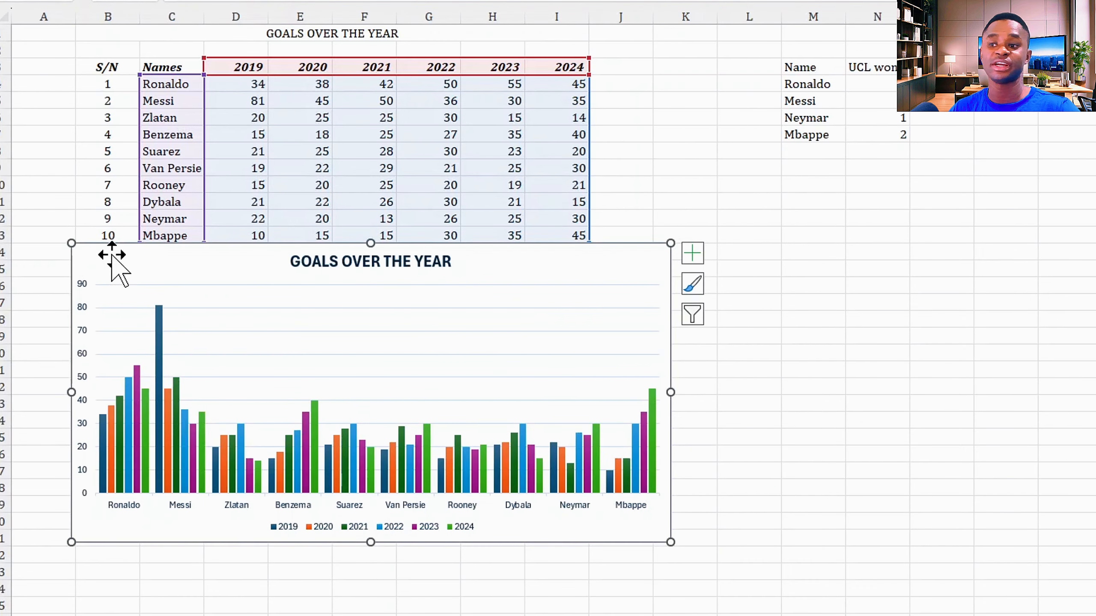
click(695, 254)
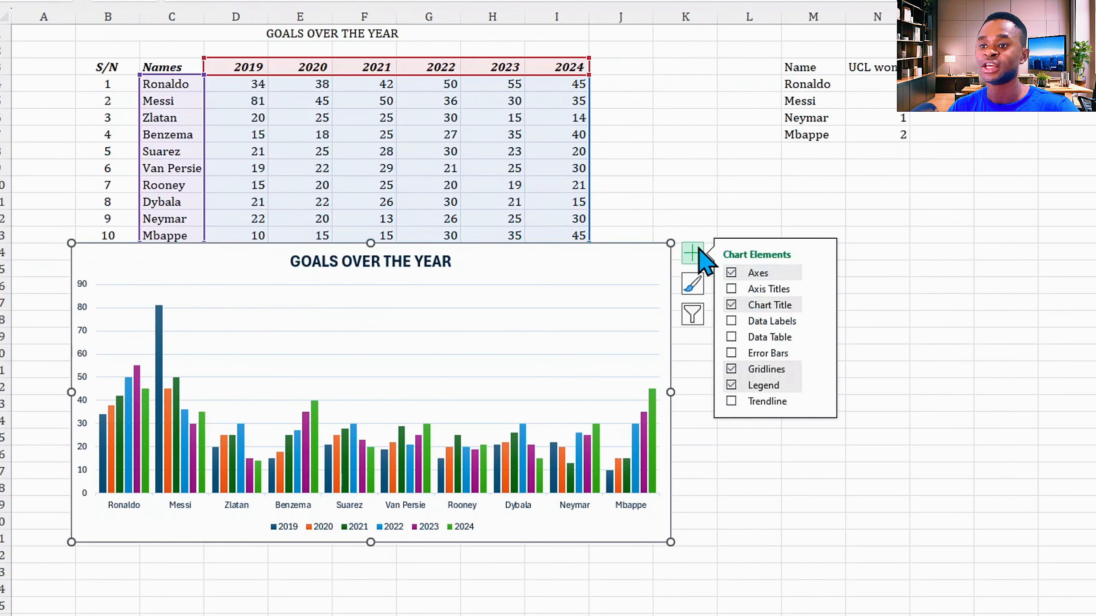
click(732, 370)
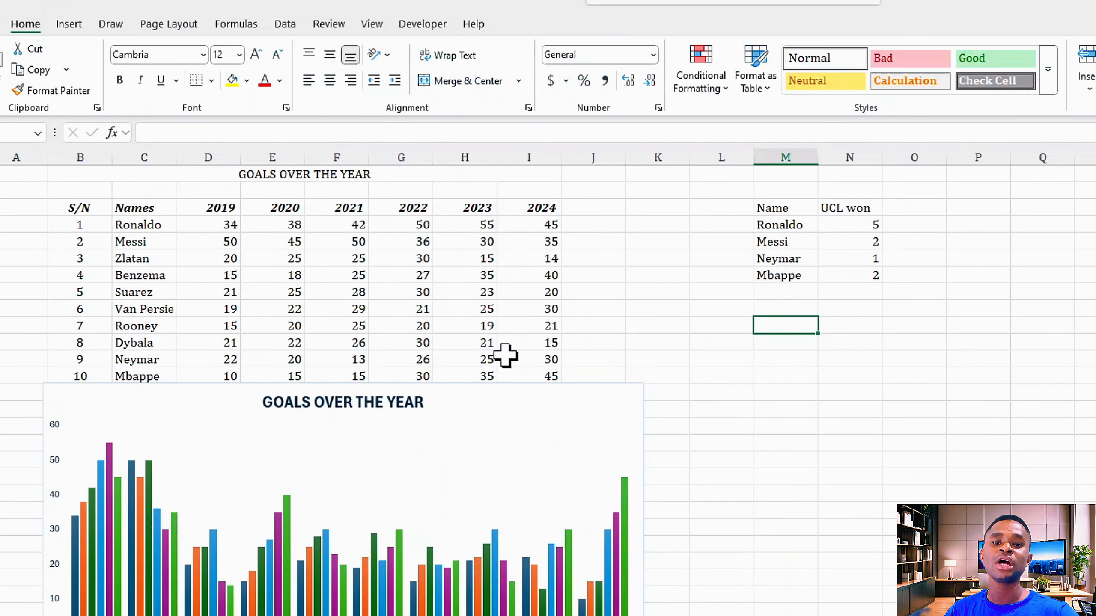
- Insert a default column chart from the UCL won table in M3:N7 and place it just below that table
click(801, 238)
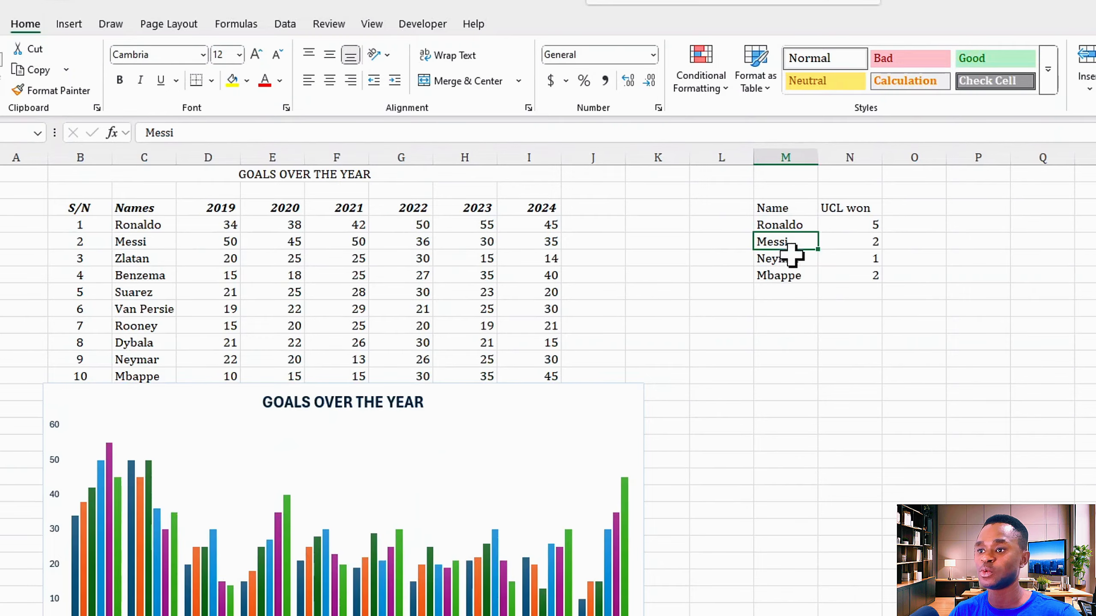
drag(776, 210, 844, 276)
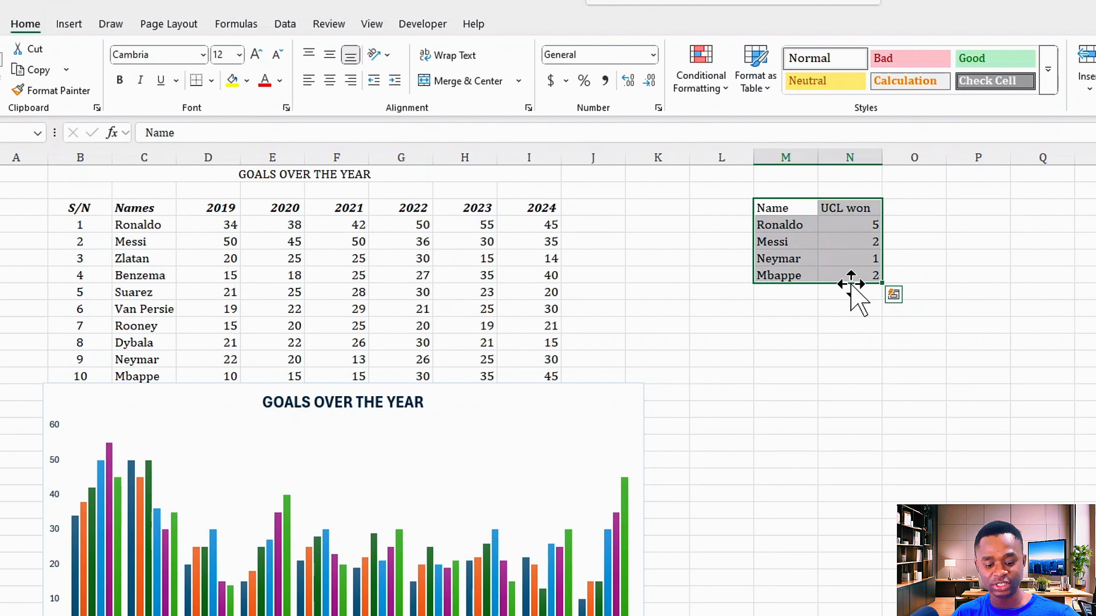
key(alt+F1)
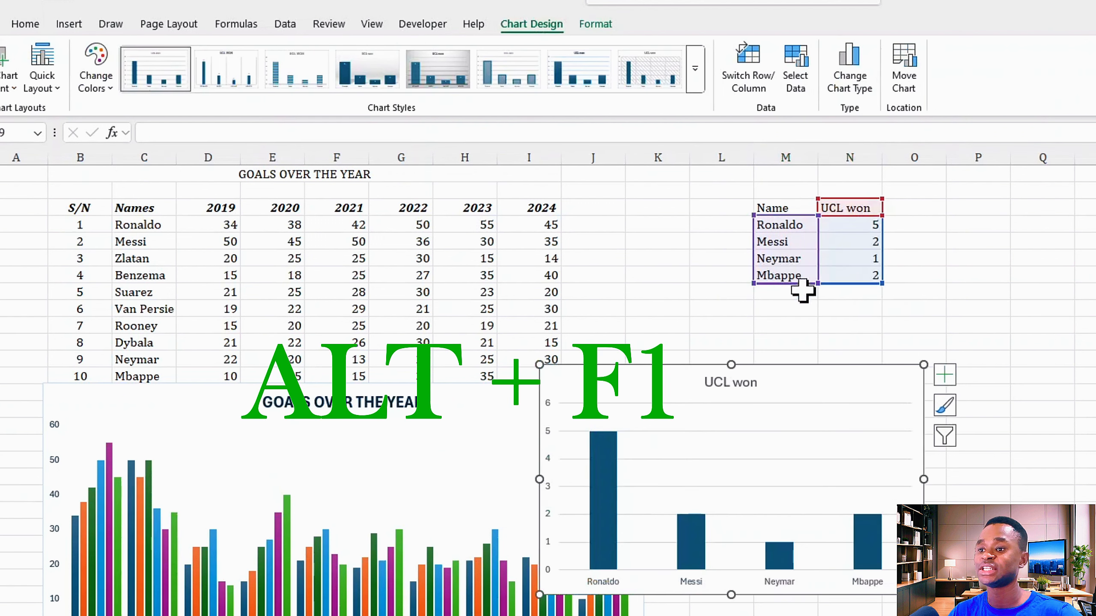
drag(780, 372, 835, 305)
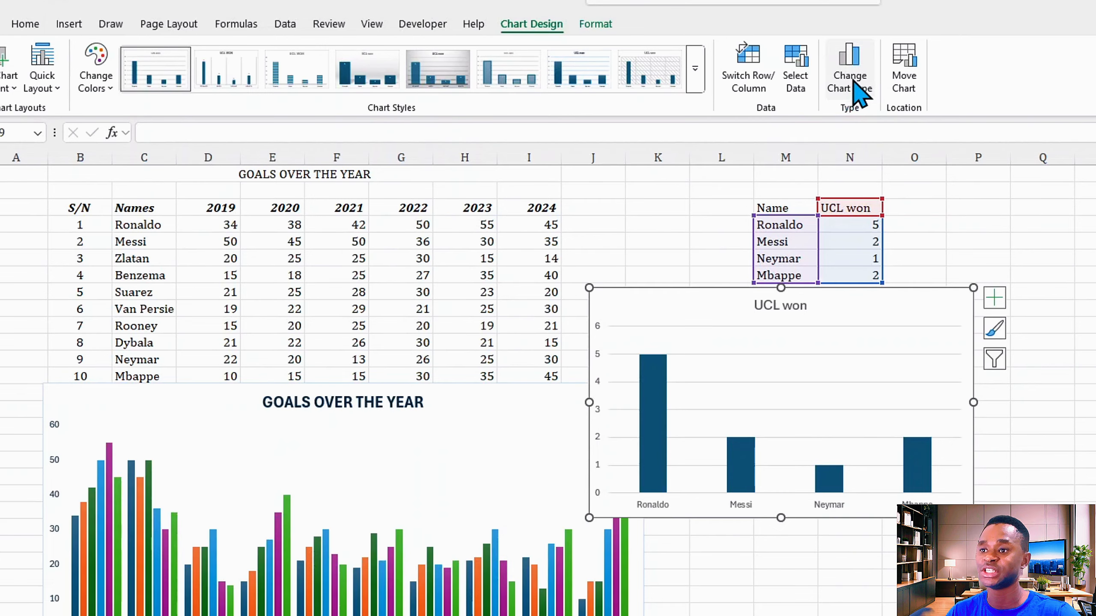
- Change the UCL won chart's type to 3-D Pie, previewing the doughnut and flat pie variants along the way
click(859, 93)
drag(766, 171, 374, 39)
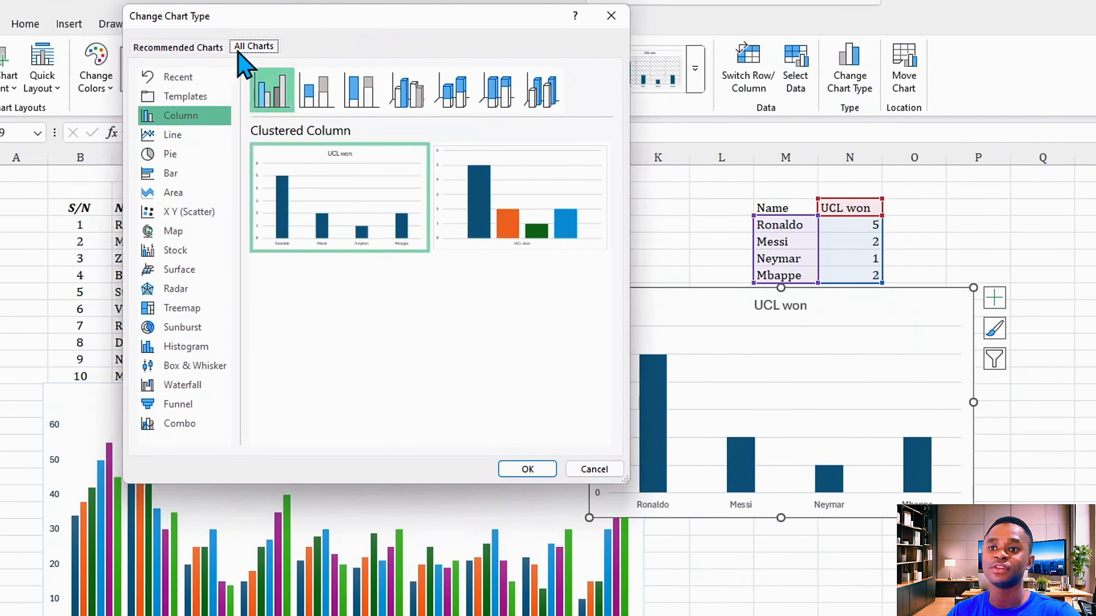
click(195, 156)
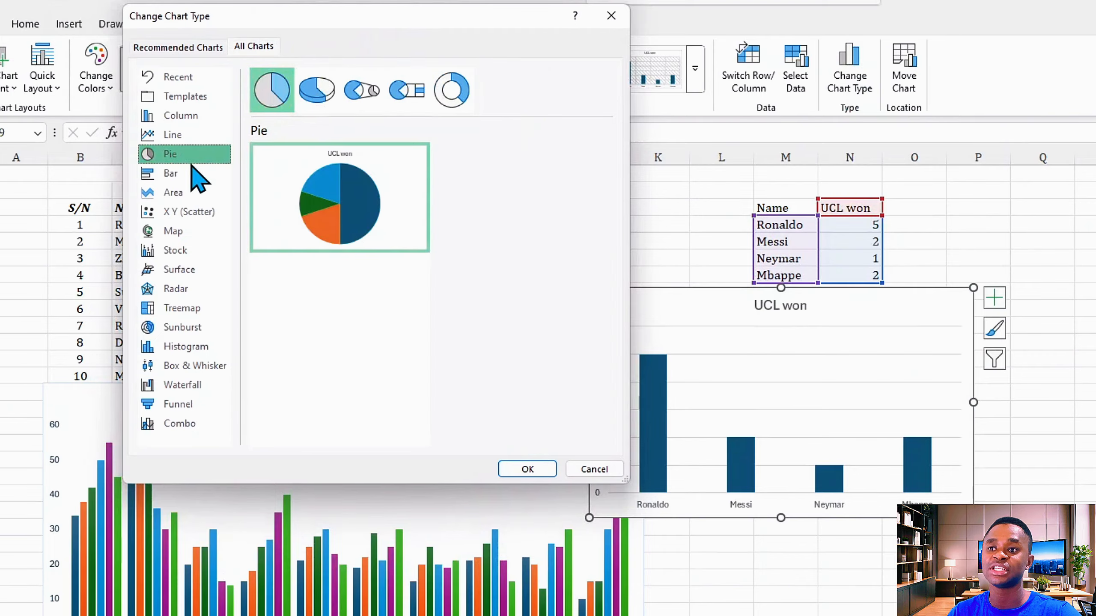
click(449, 103)
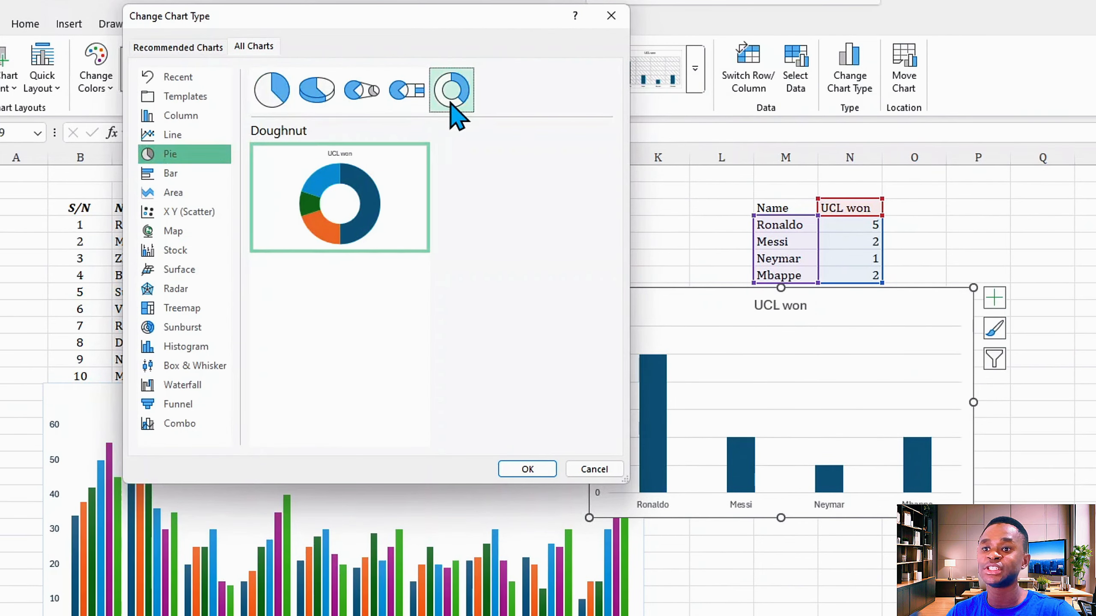
click(314, 95)
click(281, 93)
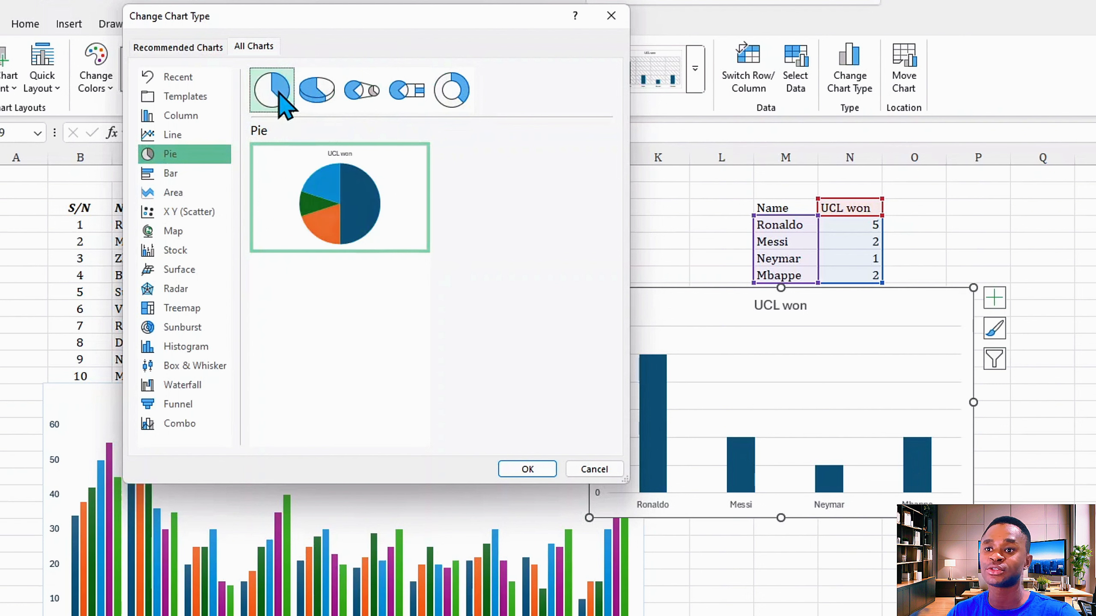
mouse_move(315, 177)
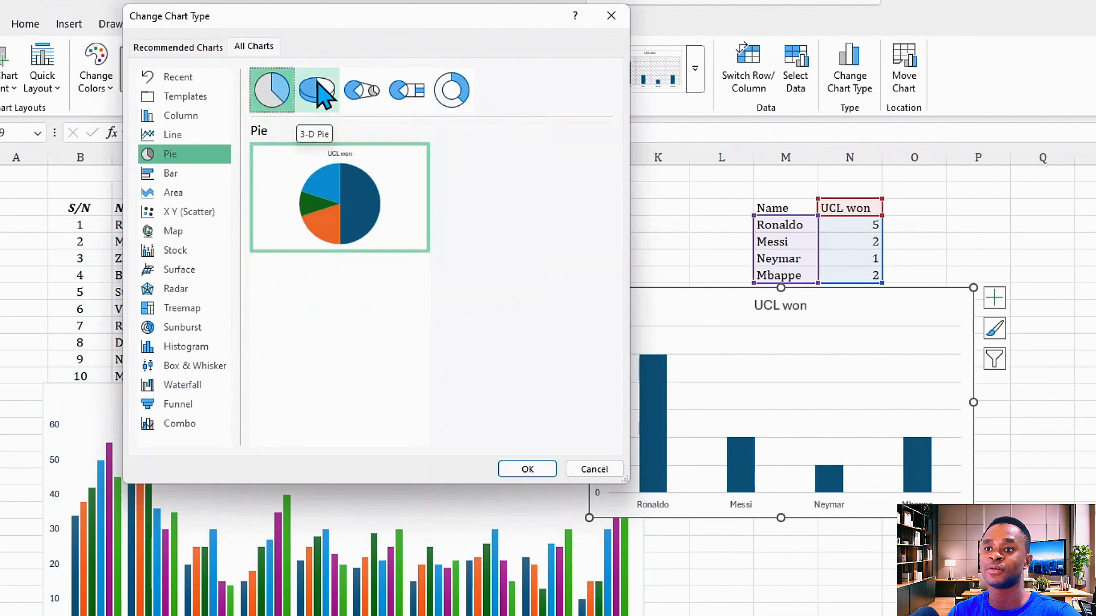
click(315, 96)
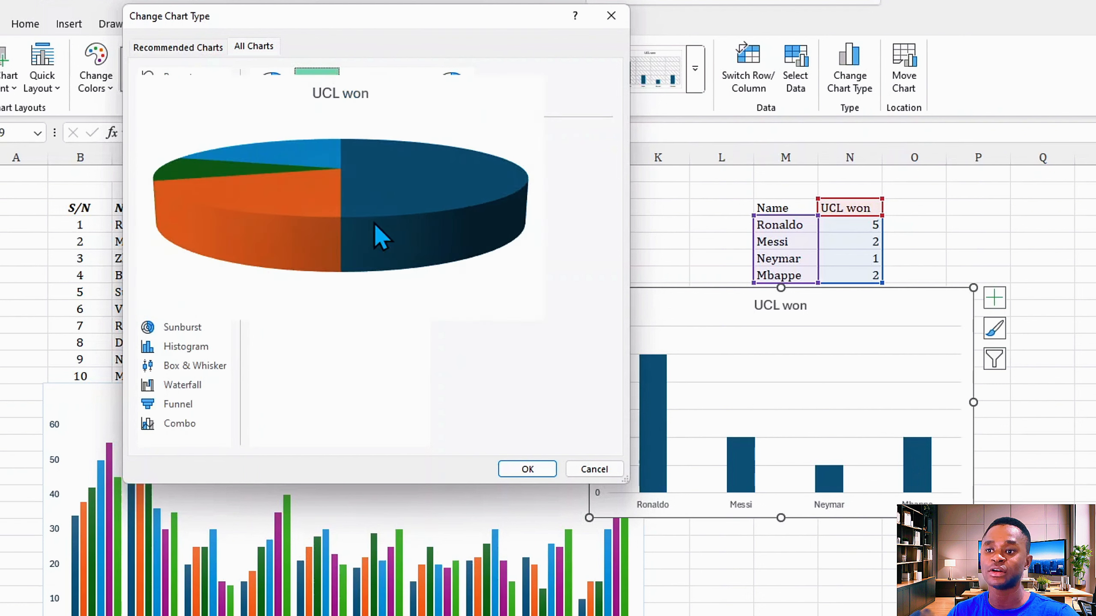
click(529, 470)
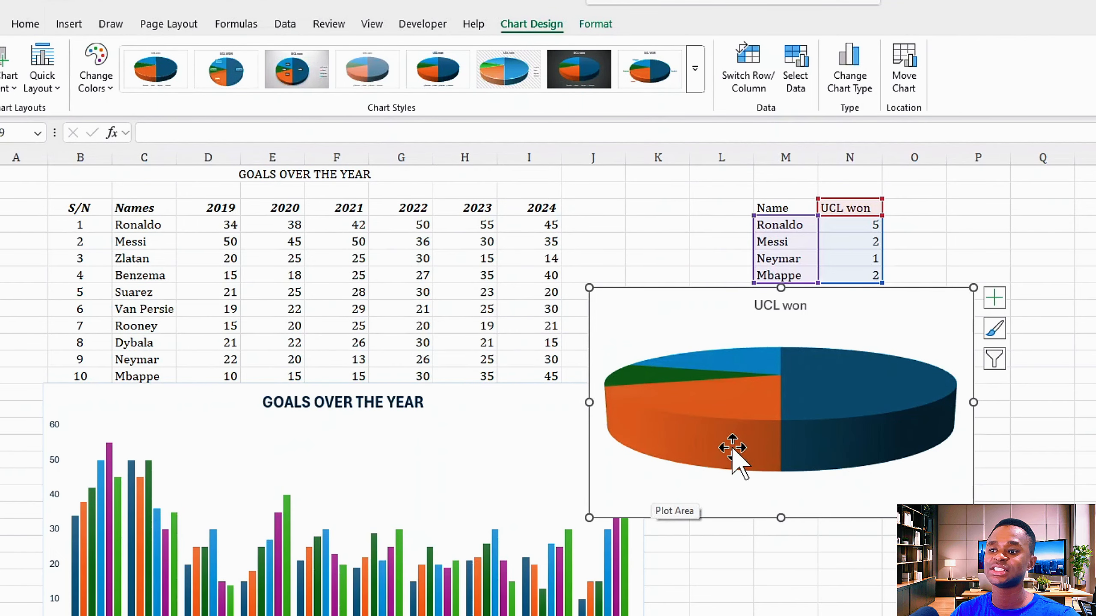
- Add data labels to the UCL won pie chart
mouse_move(732, 445)
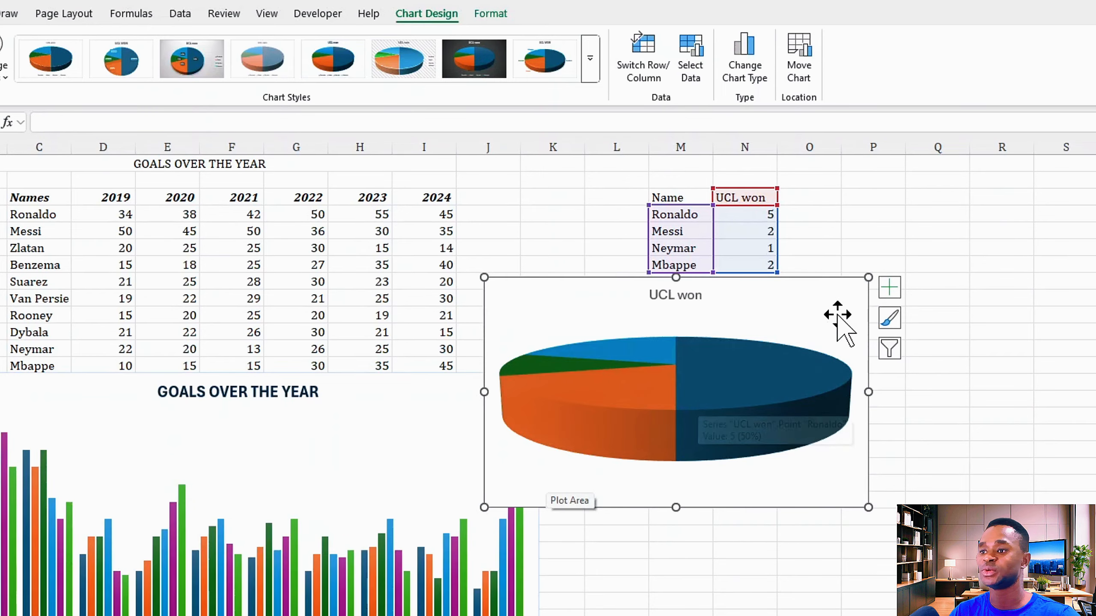
click(891, 292)
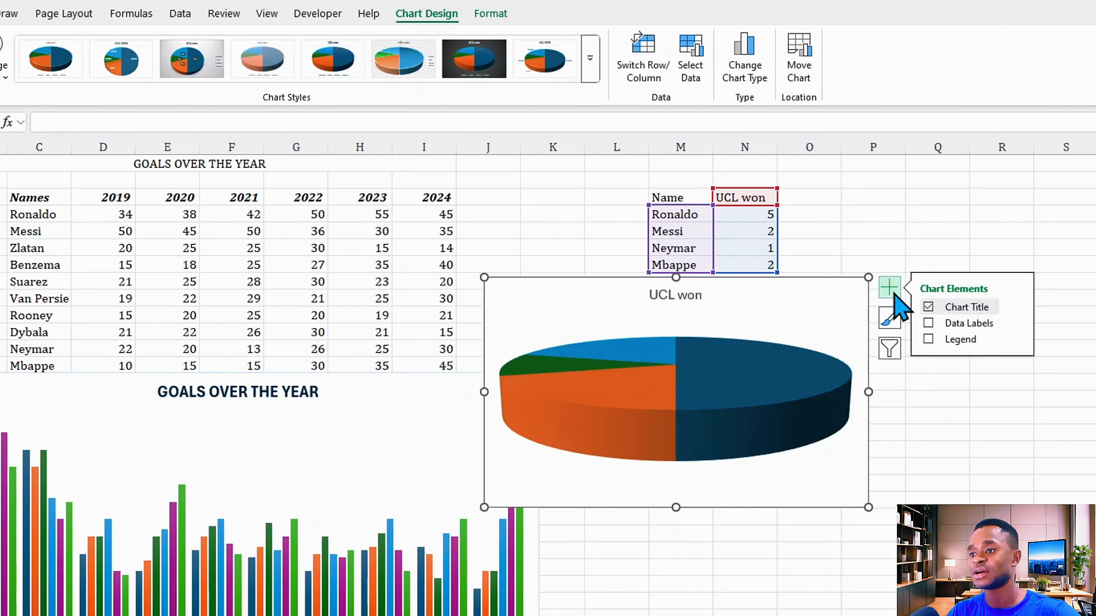
click(928, 323)
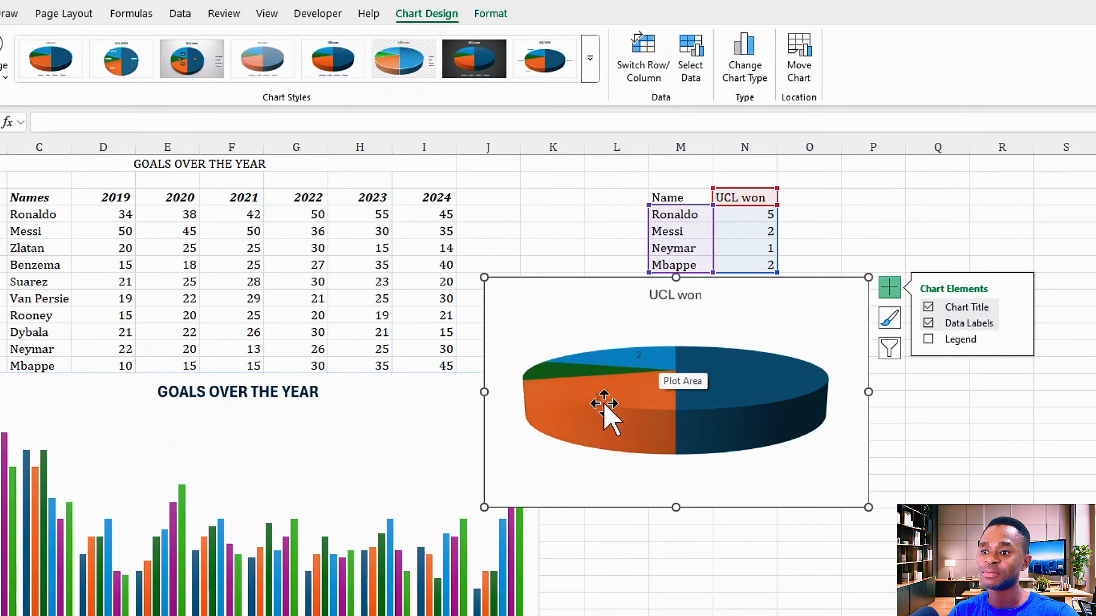
- Show the legend on the UCL won pie chart
click(929, 339)
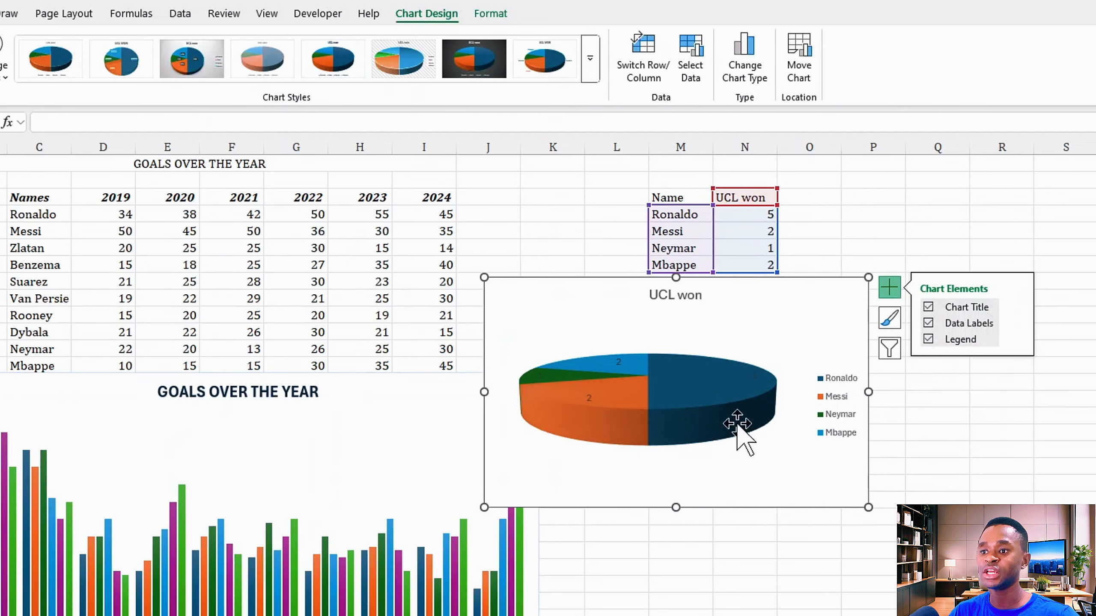
- Try setting Mbappe's UCL won value to 0 to test how the pie chart follows the table
click(753, 265)
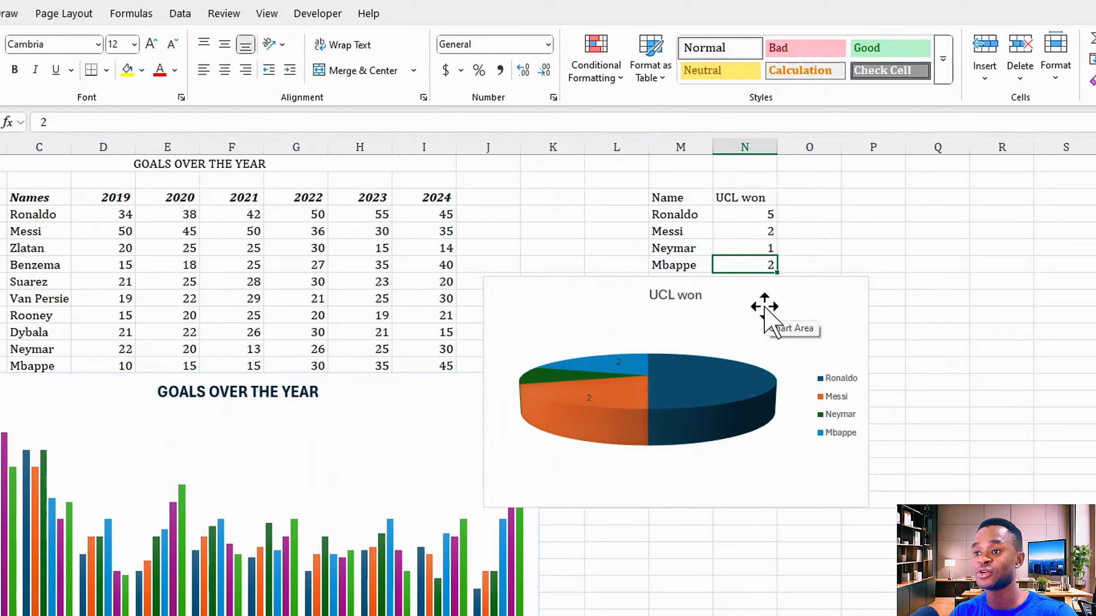
text(0)
key(Return)
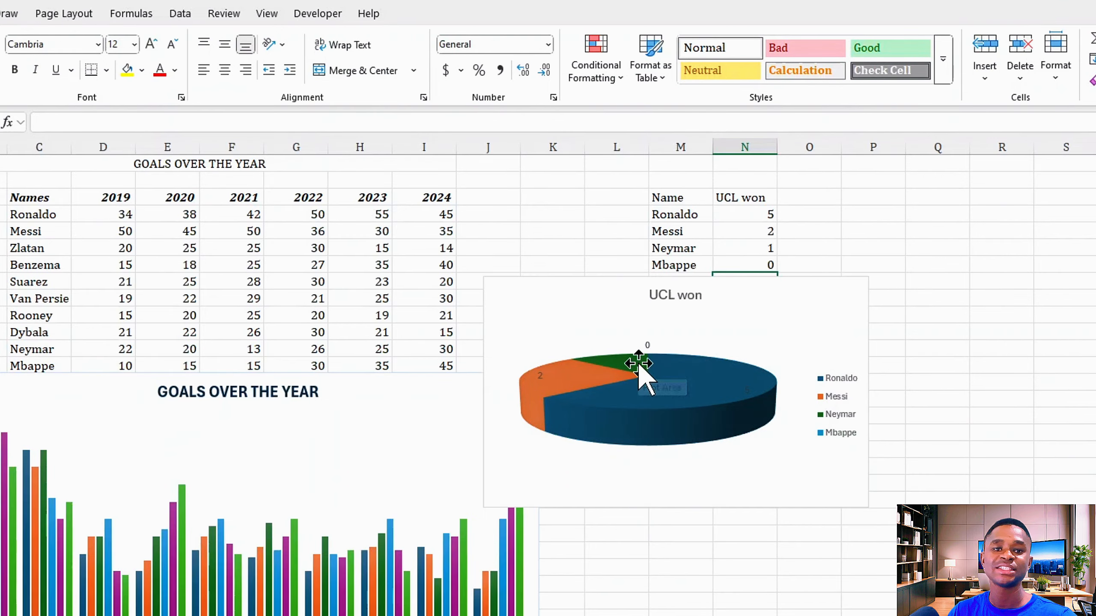
mouse_move(639, 365)
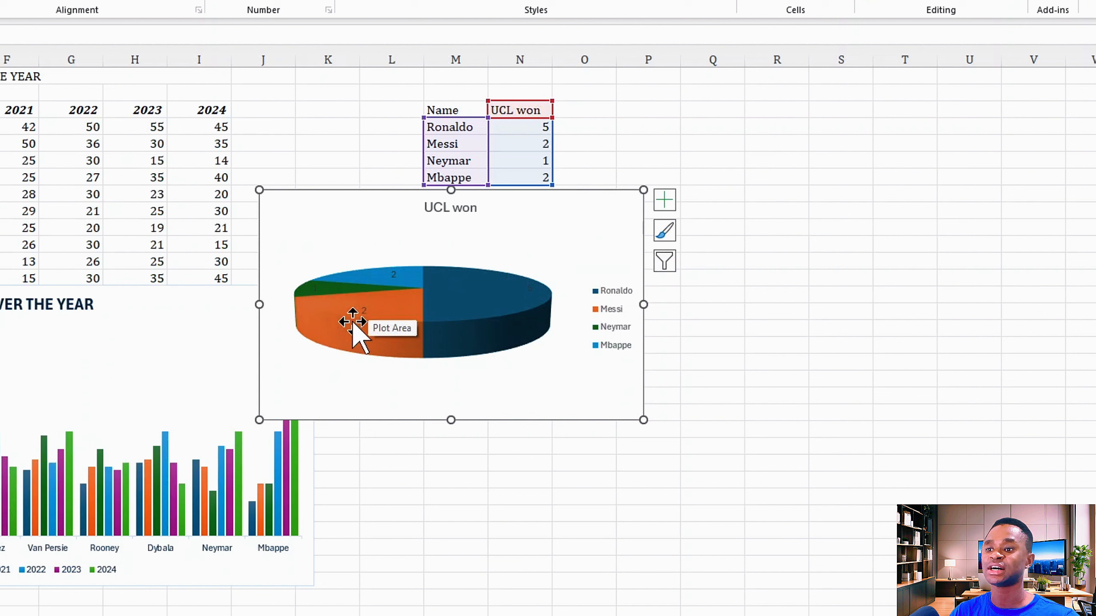
- Give the UCL won pie chart's data labels a solid white fill, trying dark blue along the way
mouse_move(368, 317)
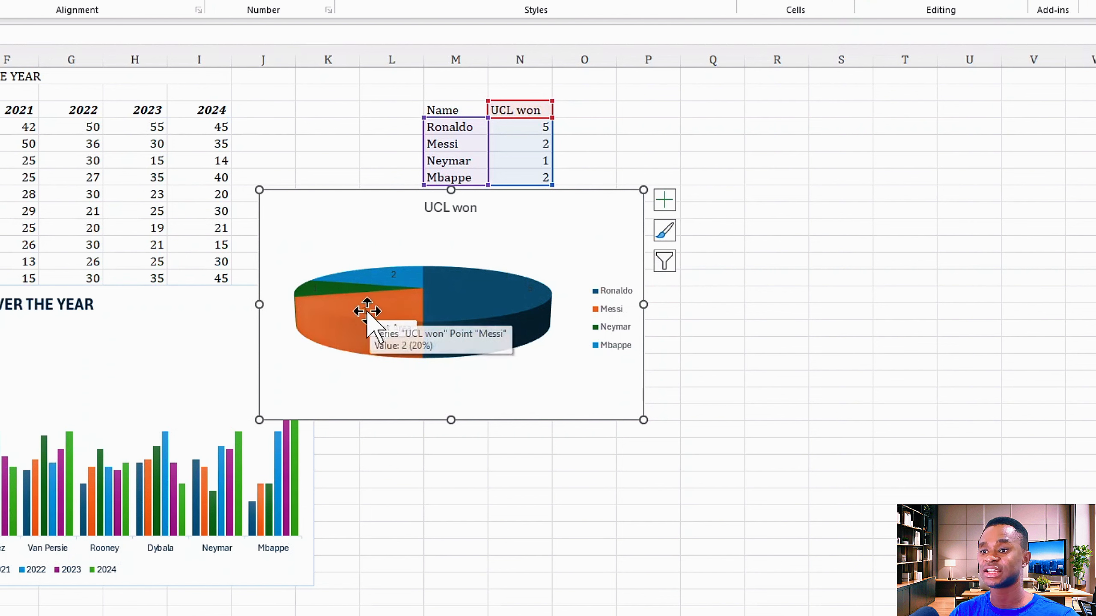
click(365, 314)
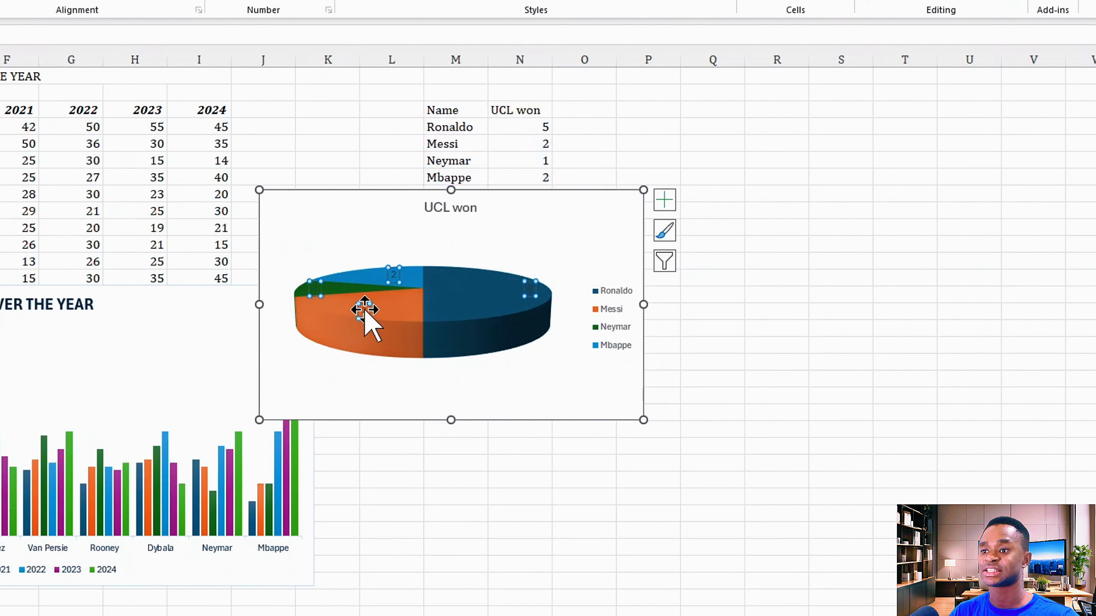
right_click(362, 311)
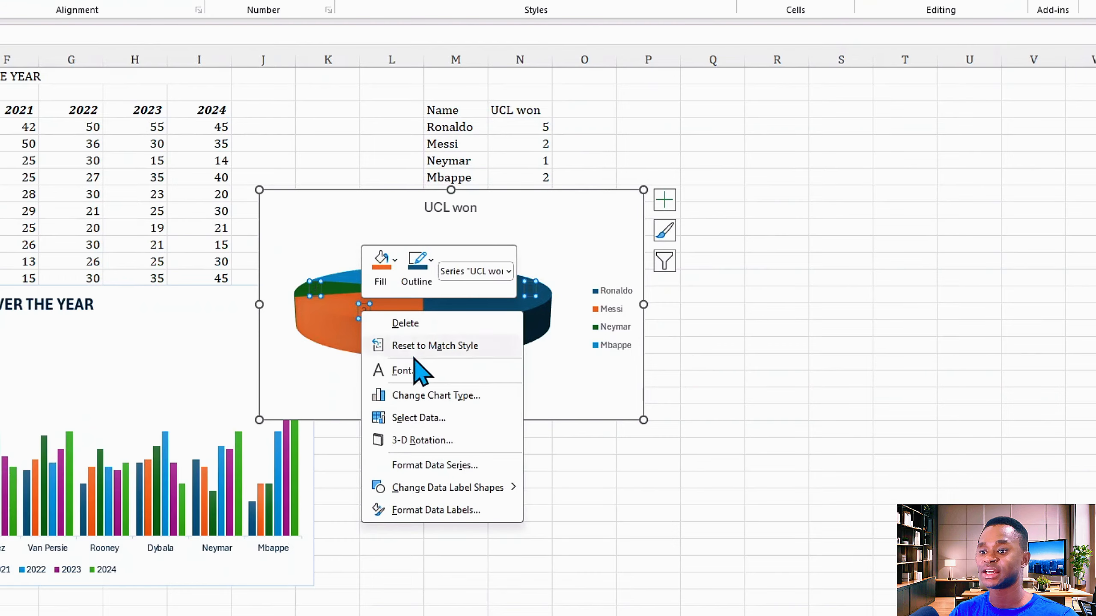
click(436, 510)
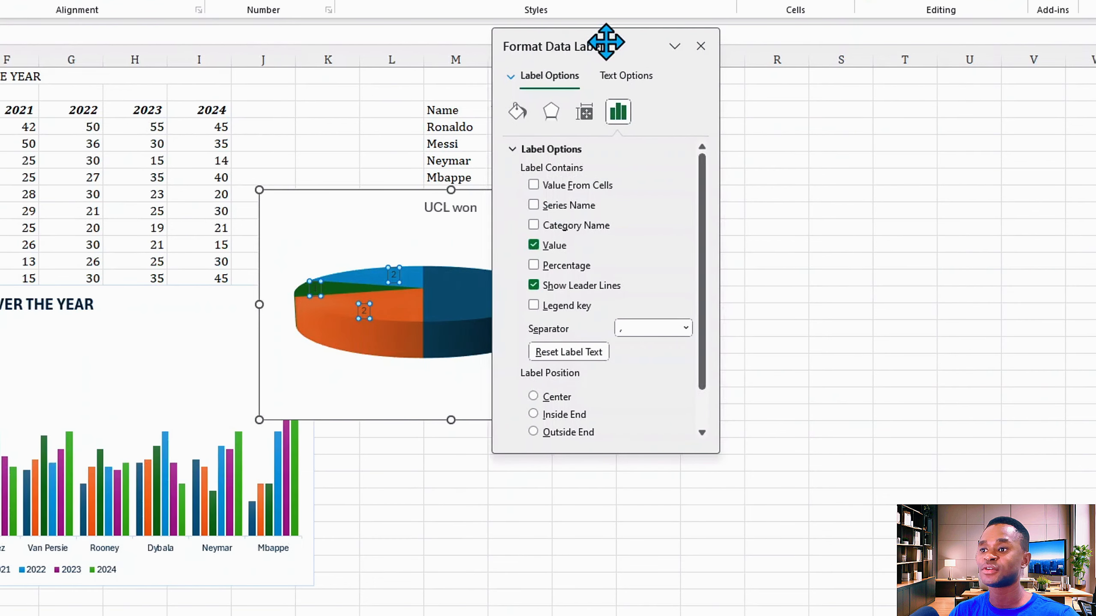
drag(605, 42, 147, 42)
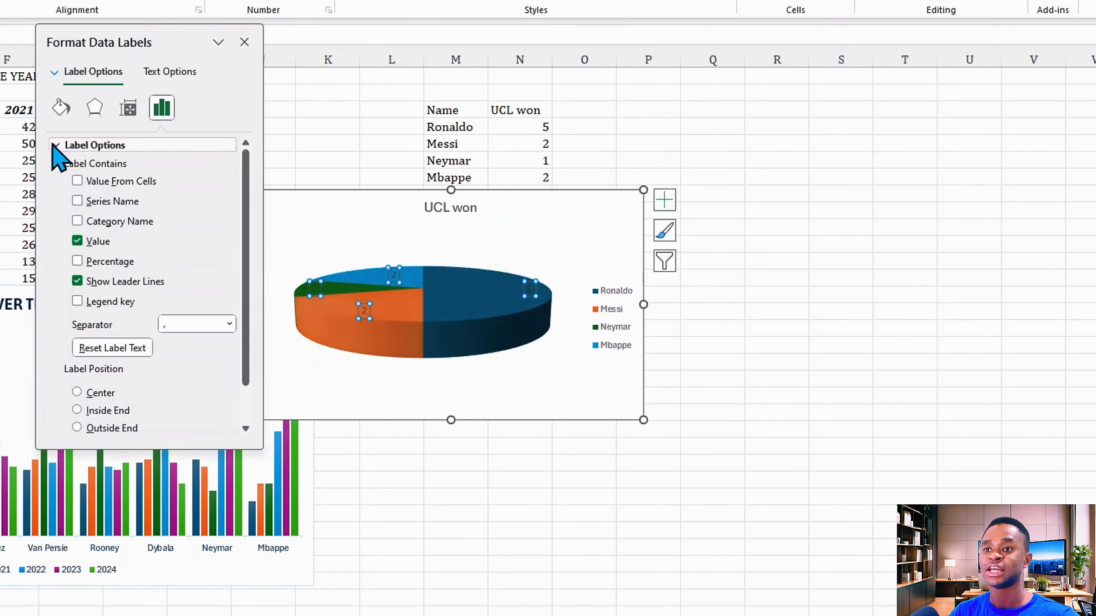
click(61, 109)
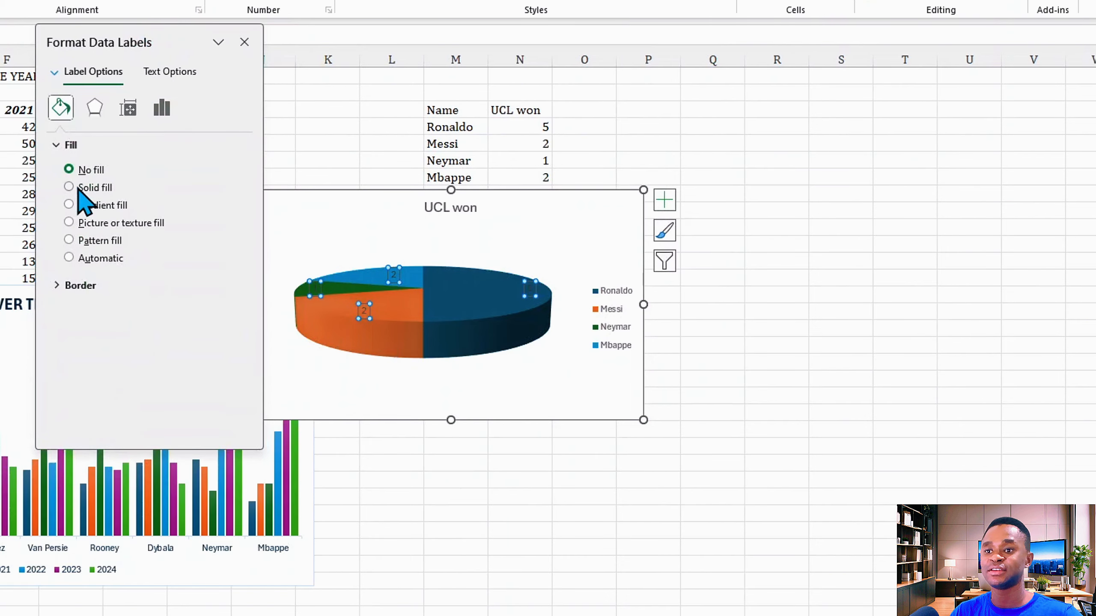
click(70, 187)
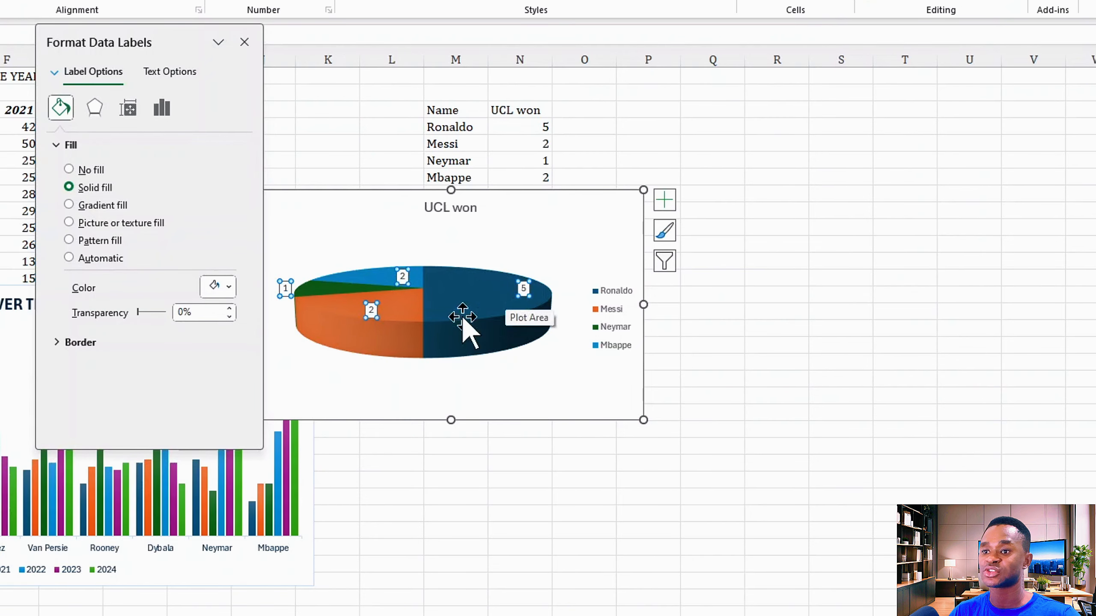
click(227, 288)
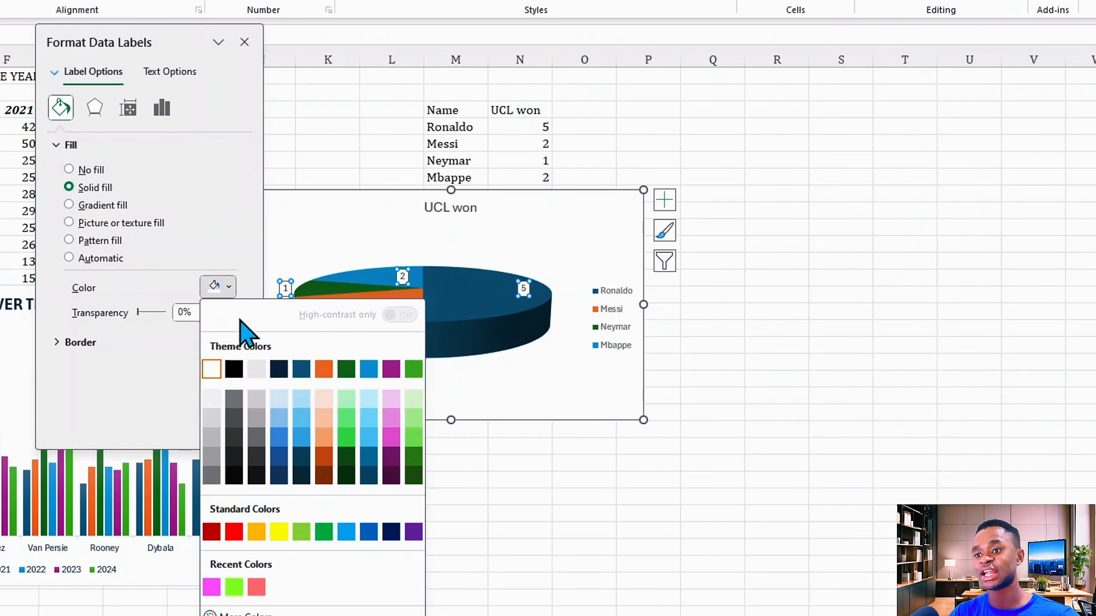
click(298, 369)
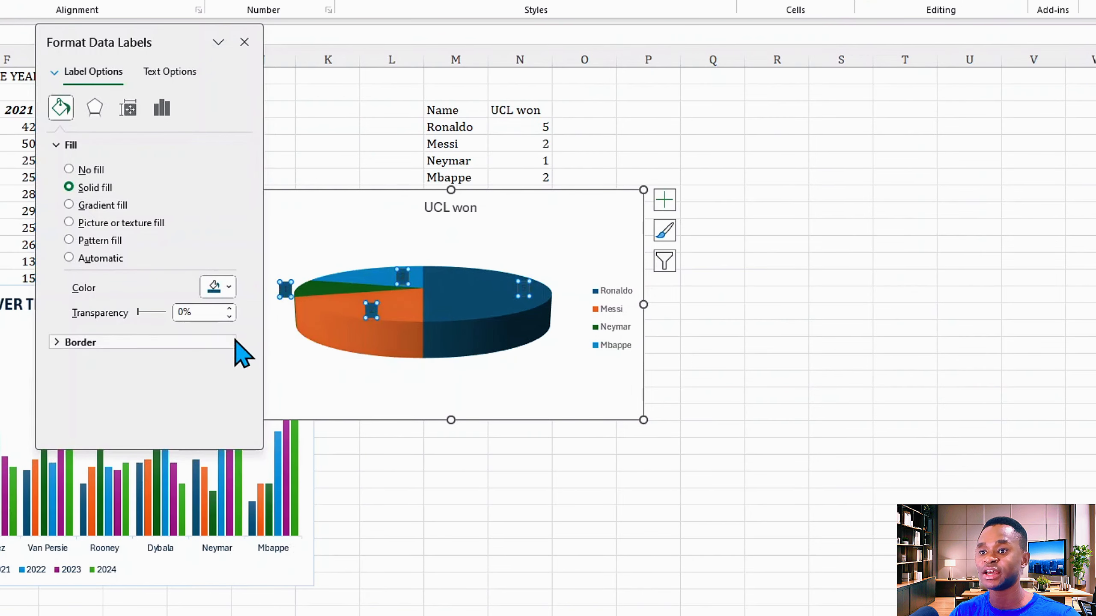
click(229, 287)
click(213, 371)
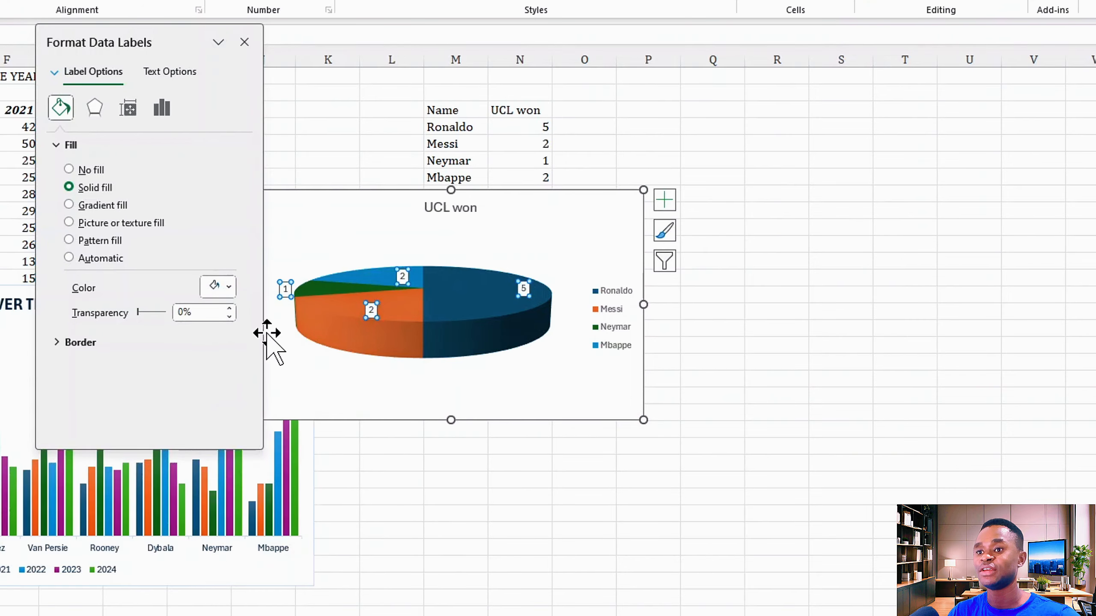
- Preview percentage, category name and legend key in the pie's data labels, then keep only the value with leader lines turned off
click(161, 108)
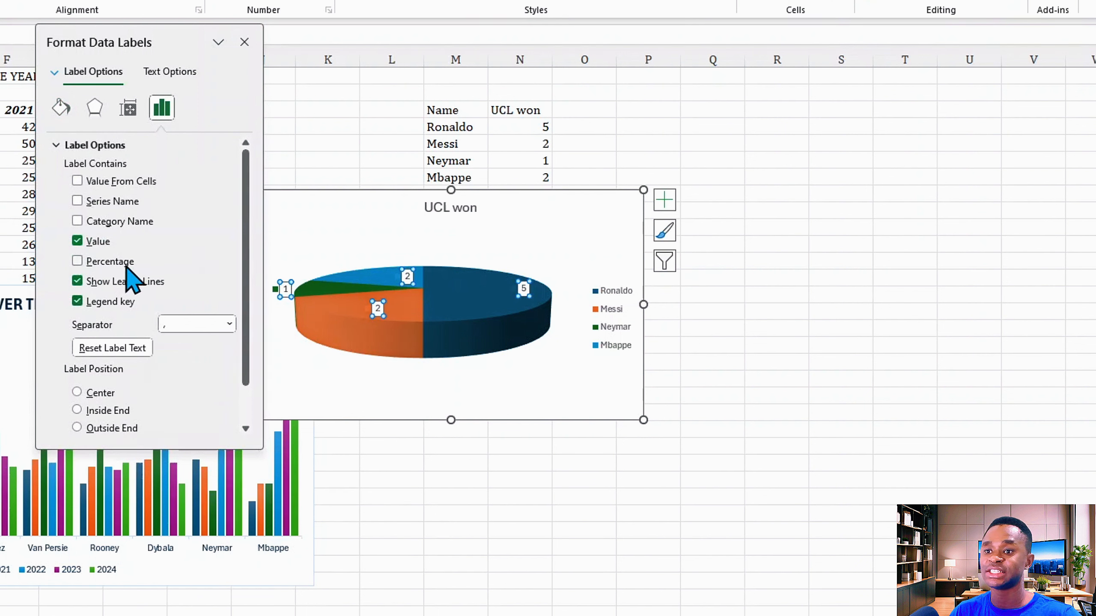
click(77, 262)
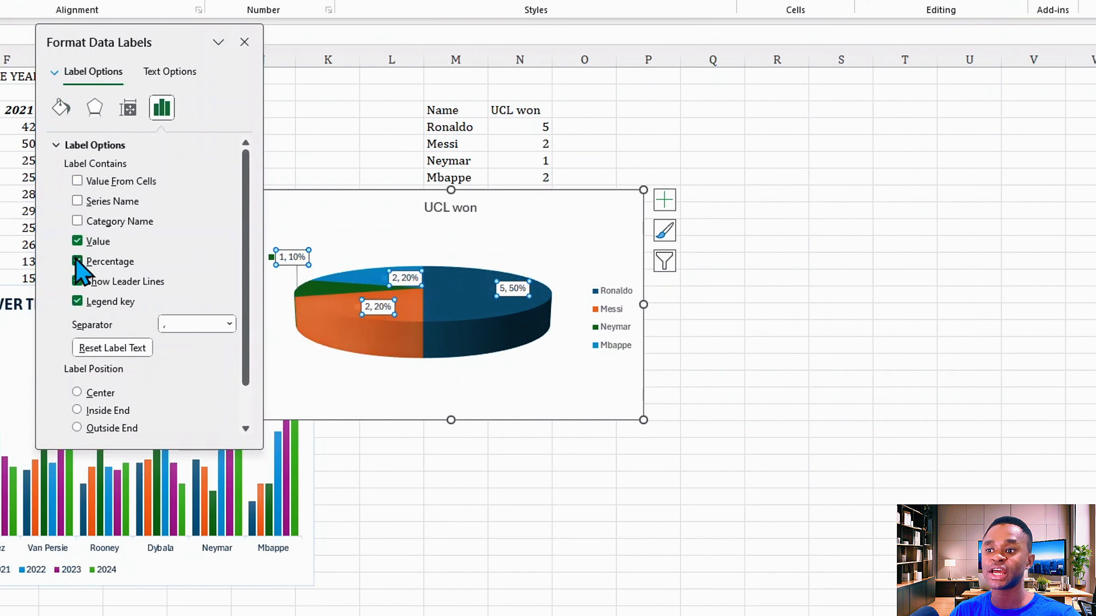
click(77, 261)
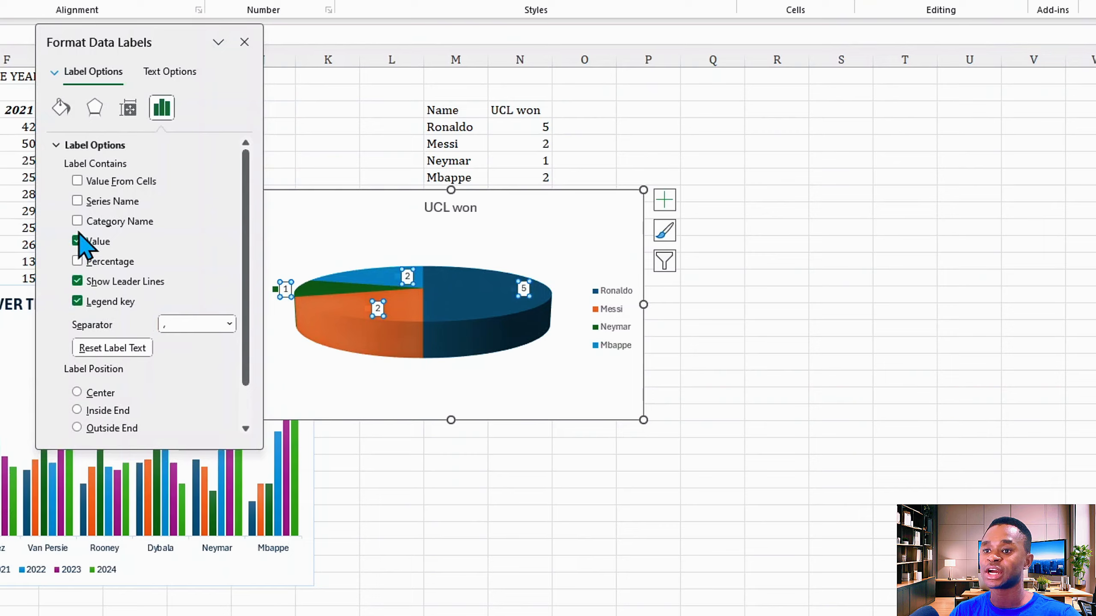
click(77, 221)
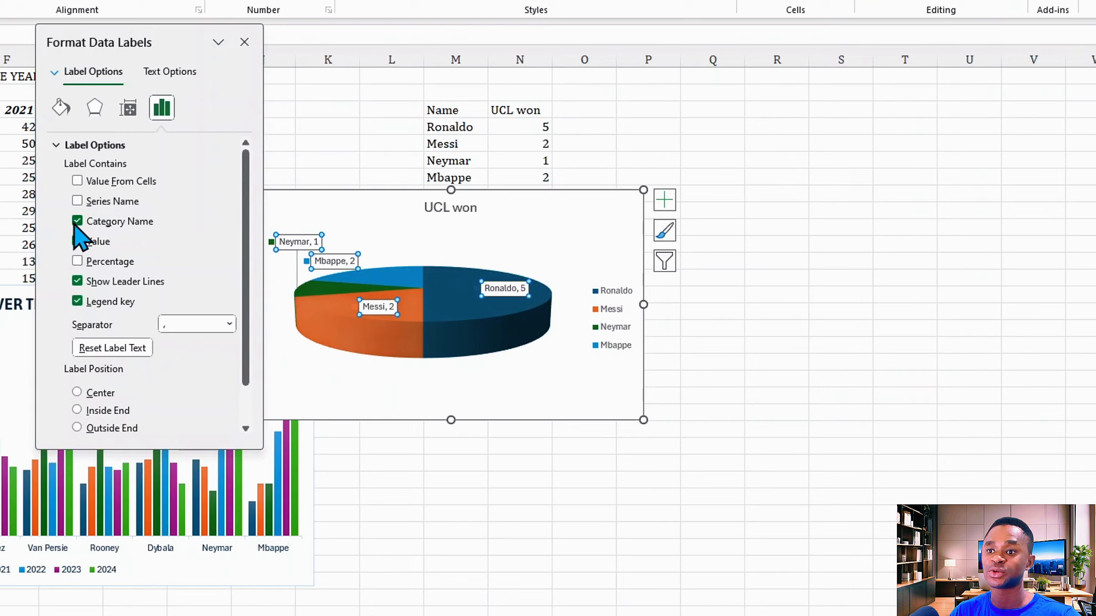
click(77, 221)
click(79, 202)
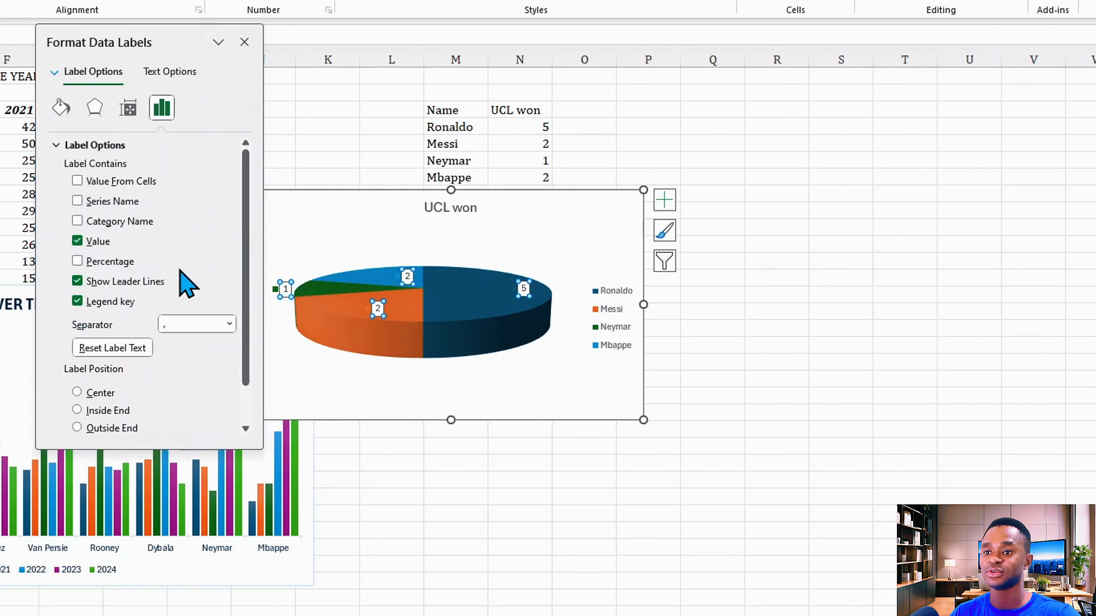
click(77, 301)
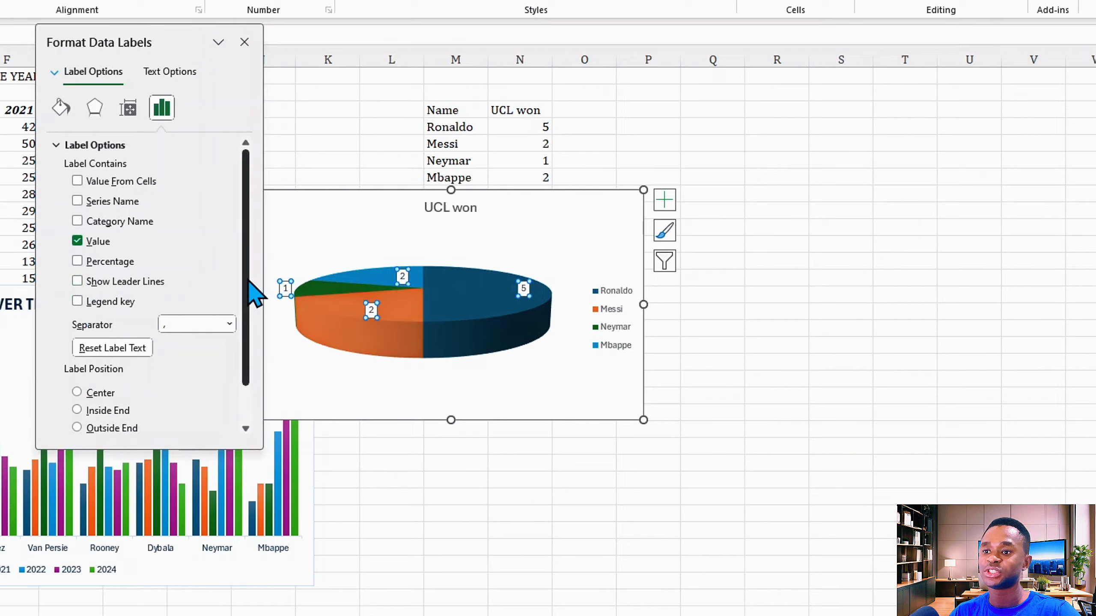
- Preview the Inside End and Outside End positions for the pie's data labels, then return them to Best Fit
scroll(249, 285, down, 3)
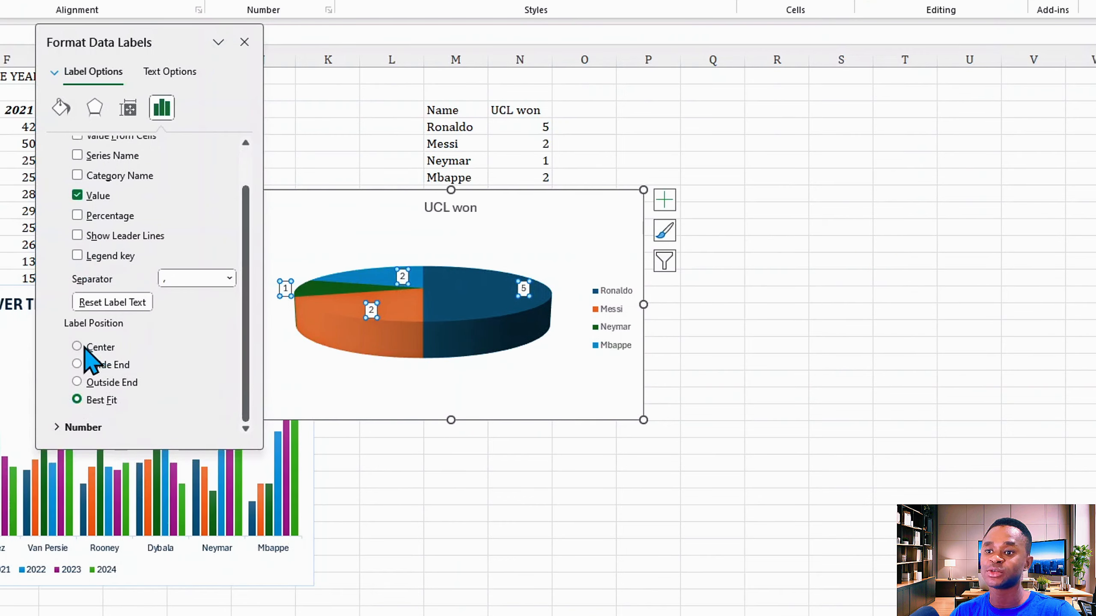
click(77, 365)
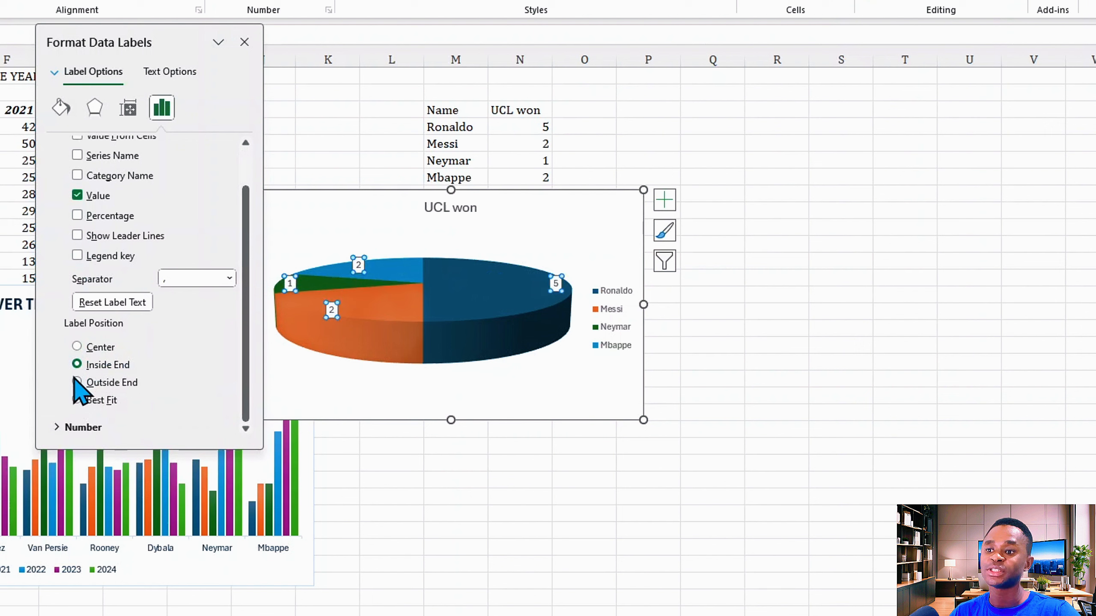
click(77, 383)
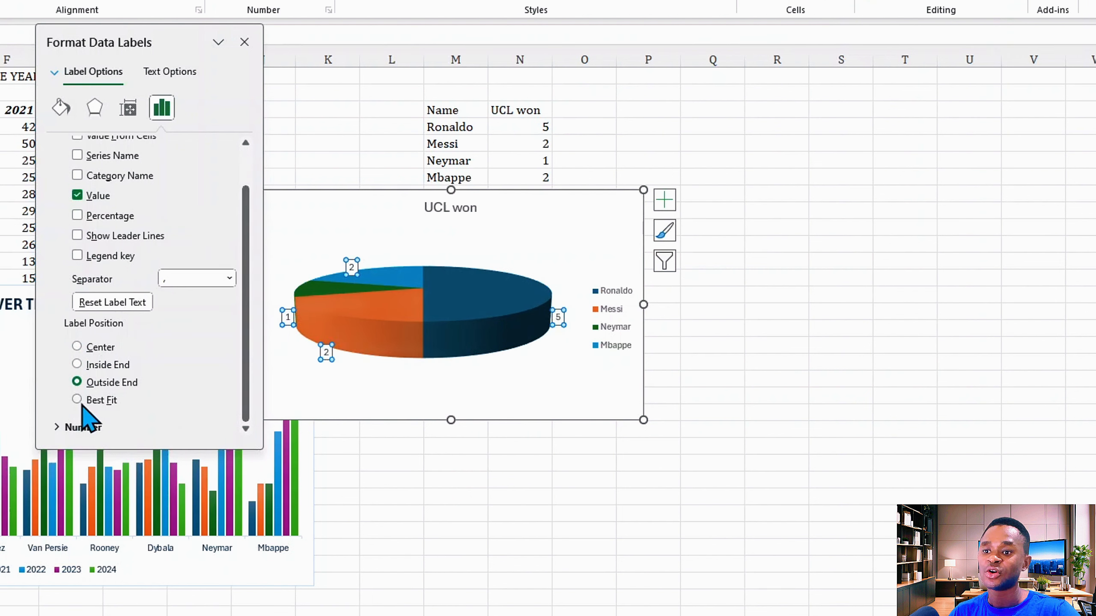
click(77, 400)
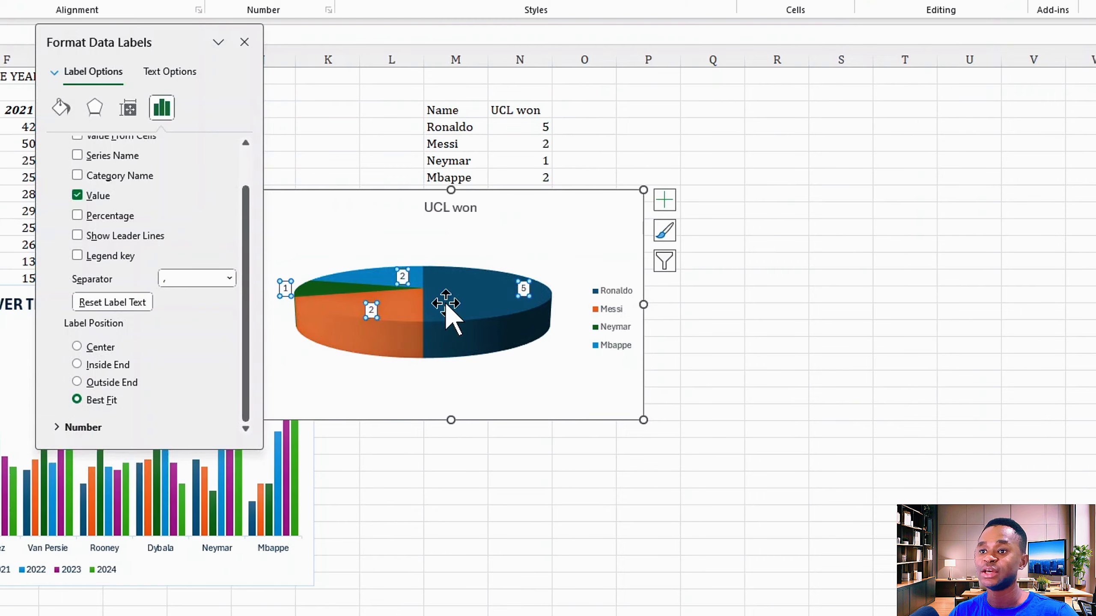
click(244, 42)
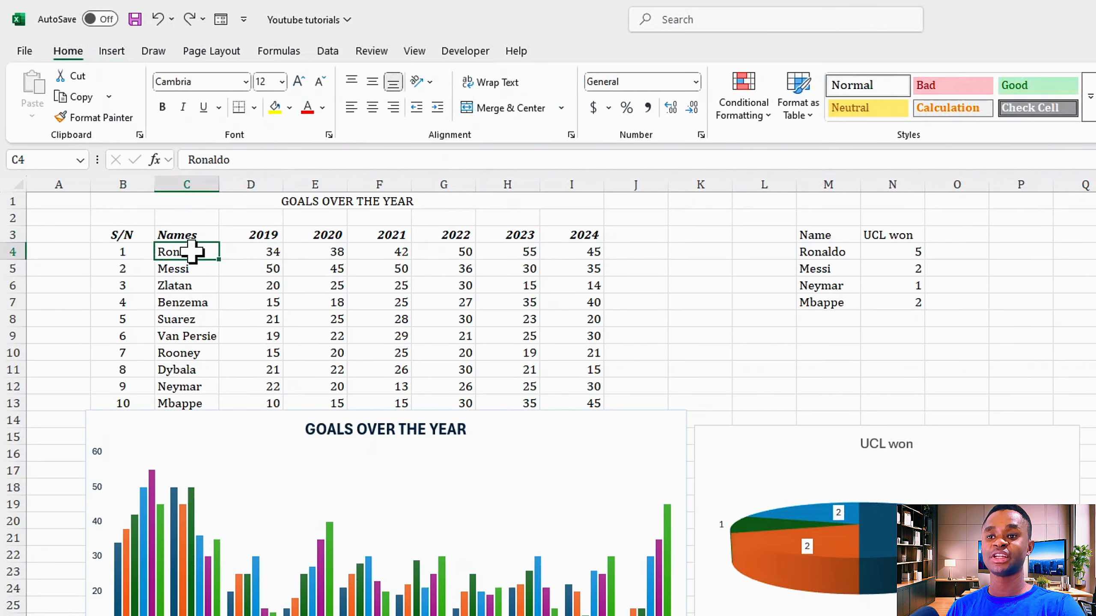
- Insert a line sparkline of Ronaldo's yearly goals (D4:I4) in cell J4 and fill it down to J13 for all players
drag(236, 252, 570, 258)
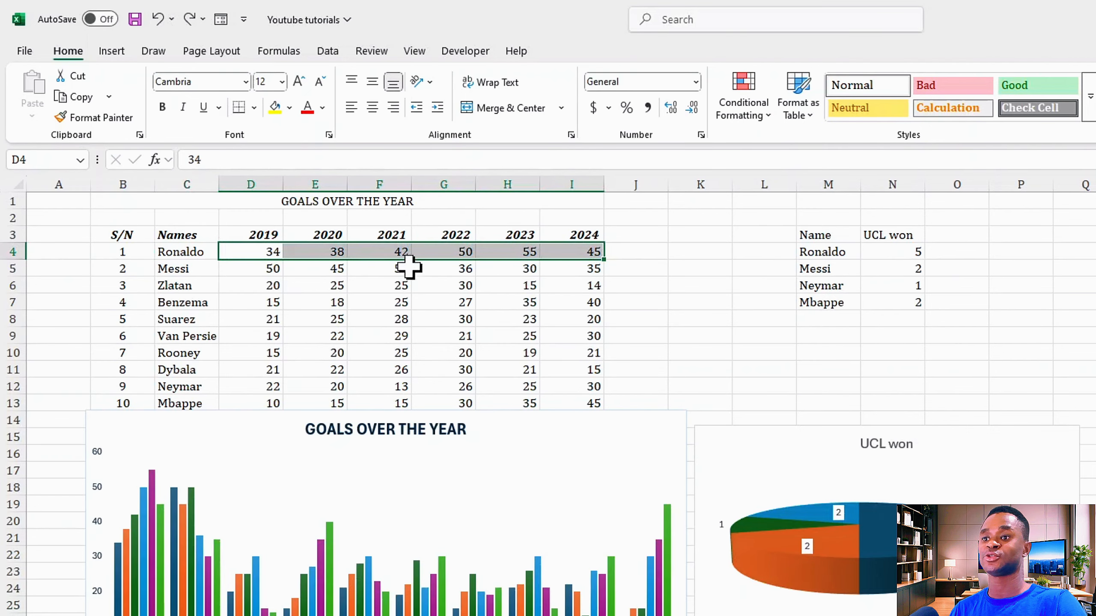
click(109, 52)
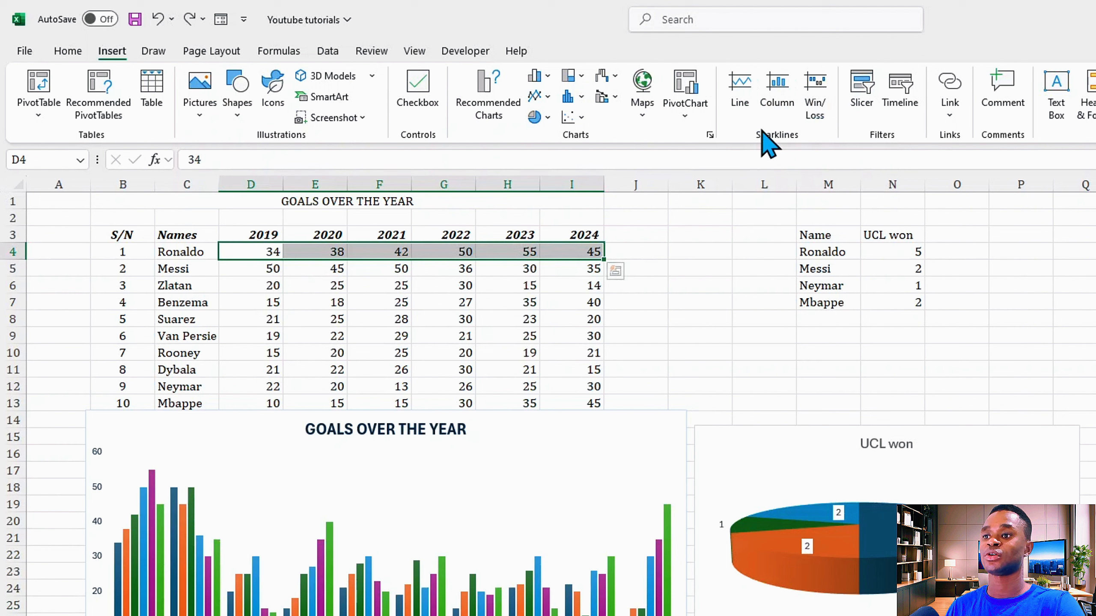
click(741, 99)
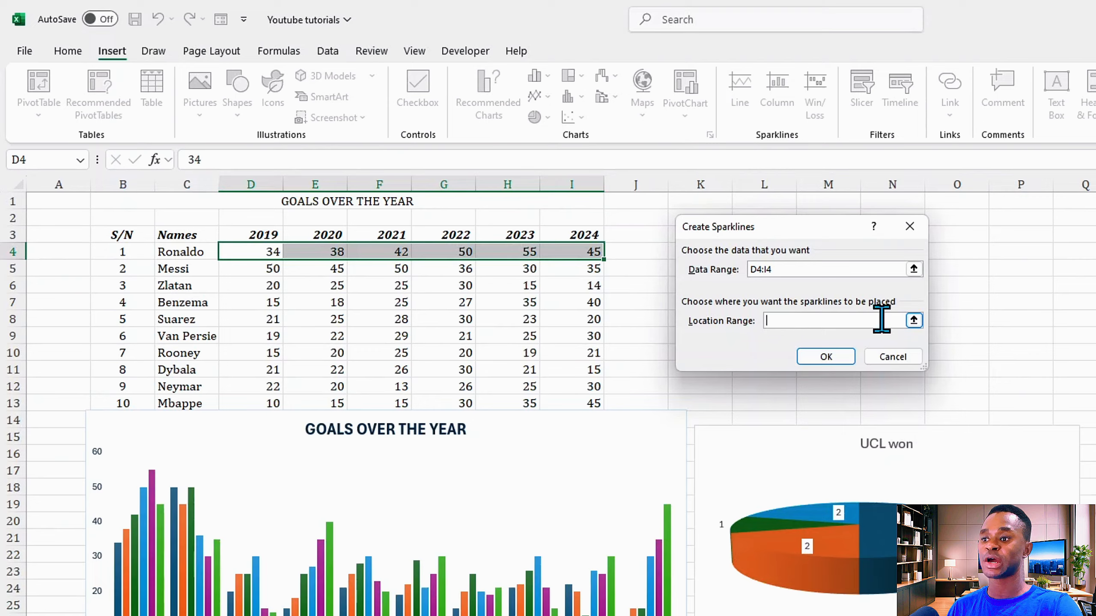
click(914, 322)
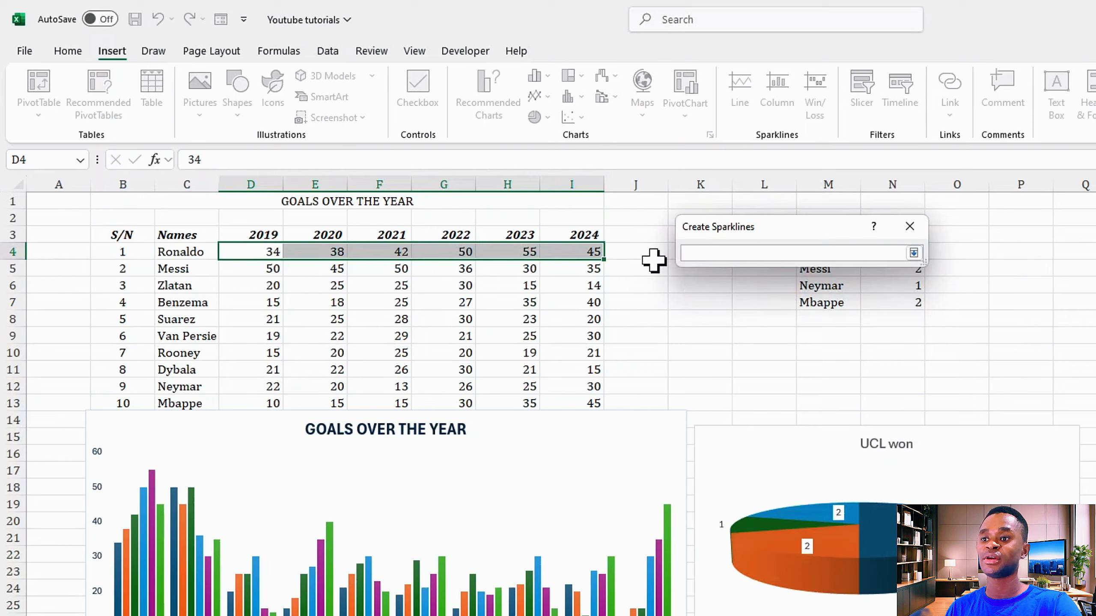
click(642, 249)
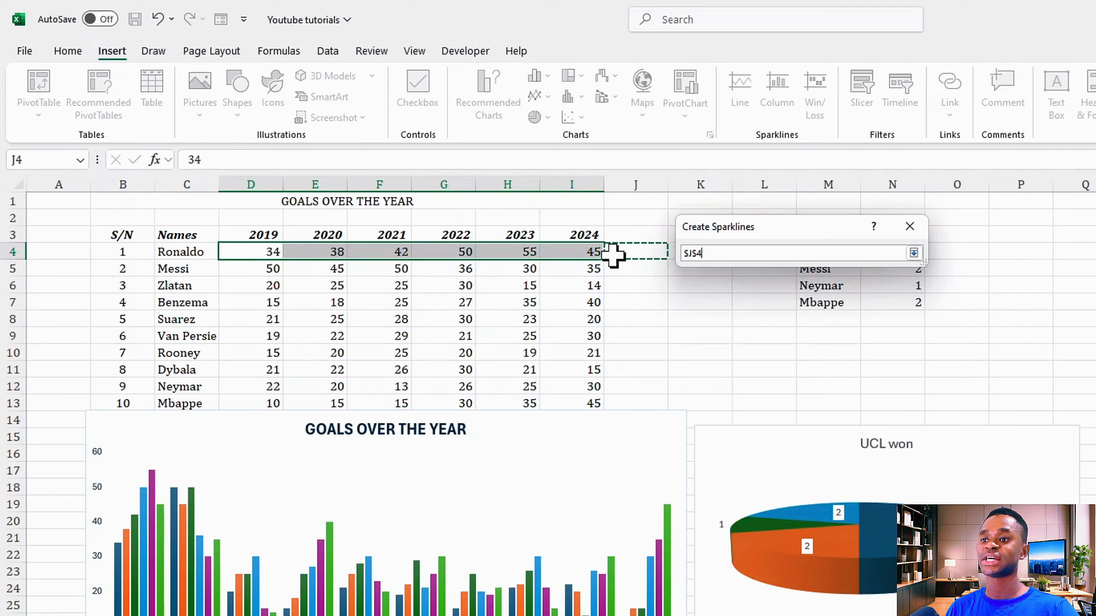
key(Return)
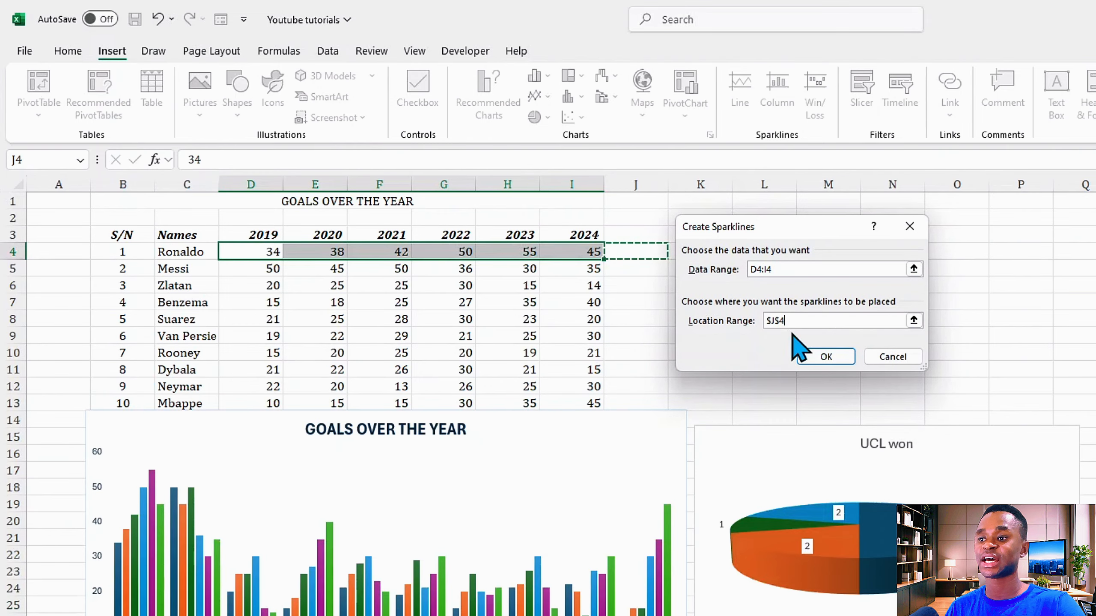
click(824, 358)
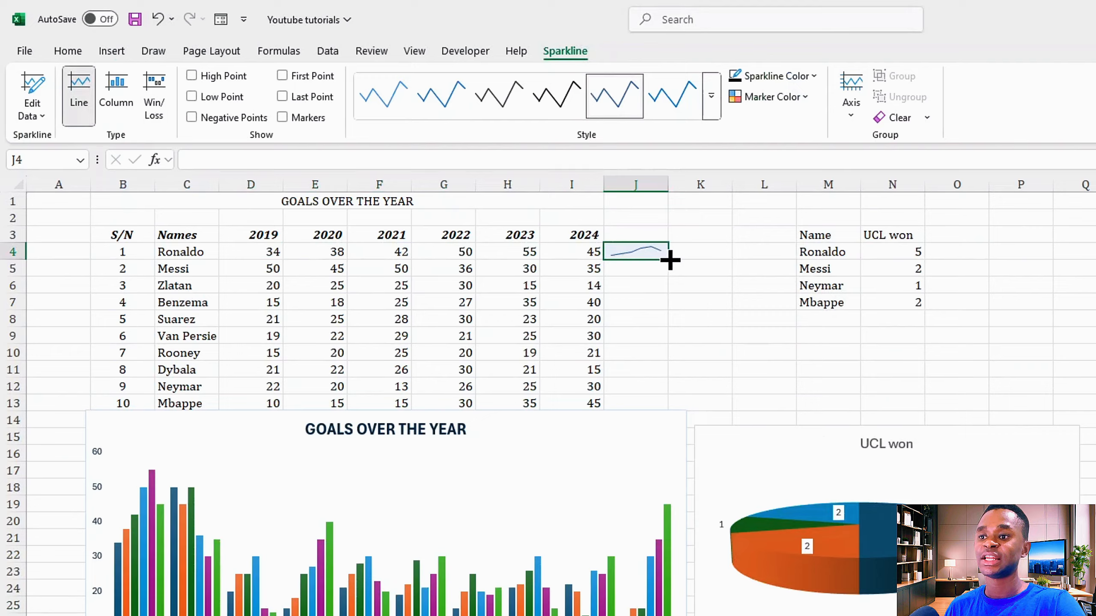
drag(669, 260, 668, 409)
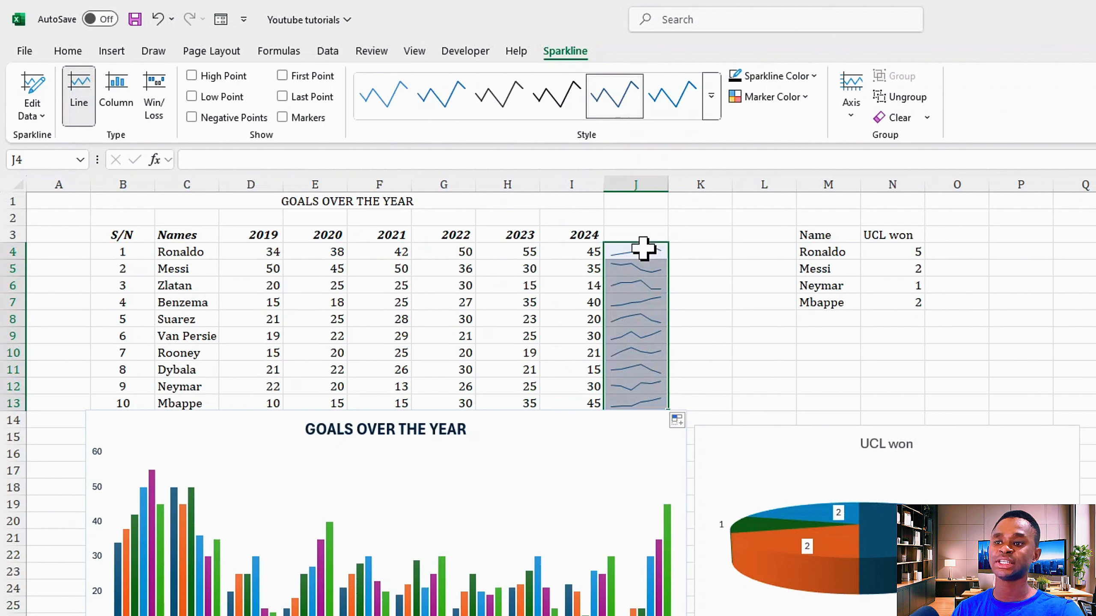
- Change the sparklines in J4:J13 to the Column type and highlight their high points
click(117, 106)
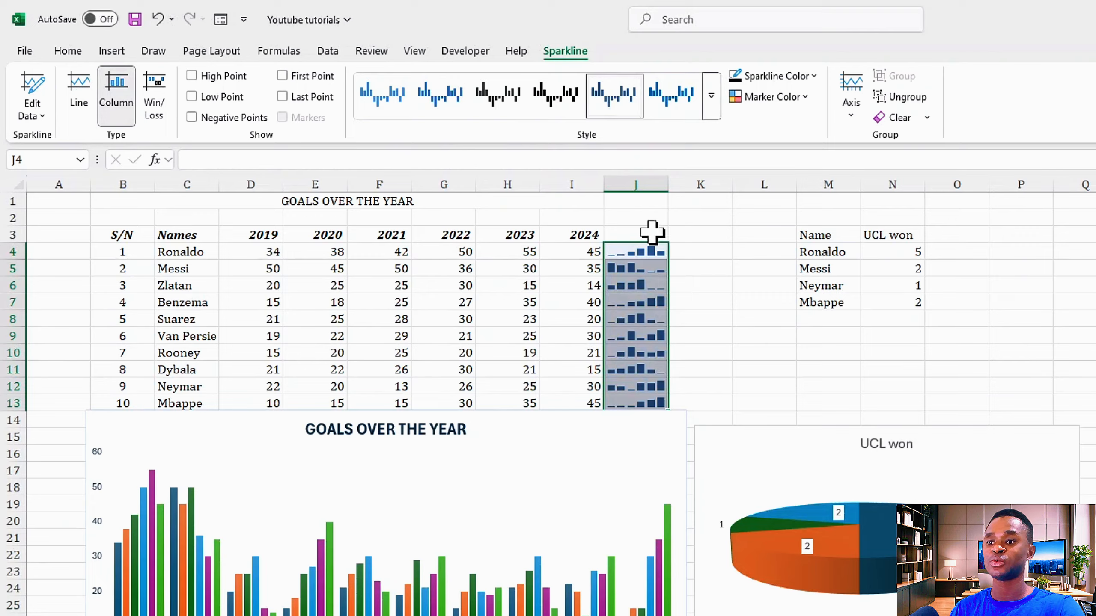
click(192, 76)
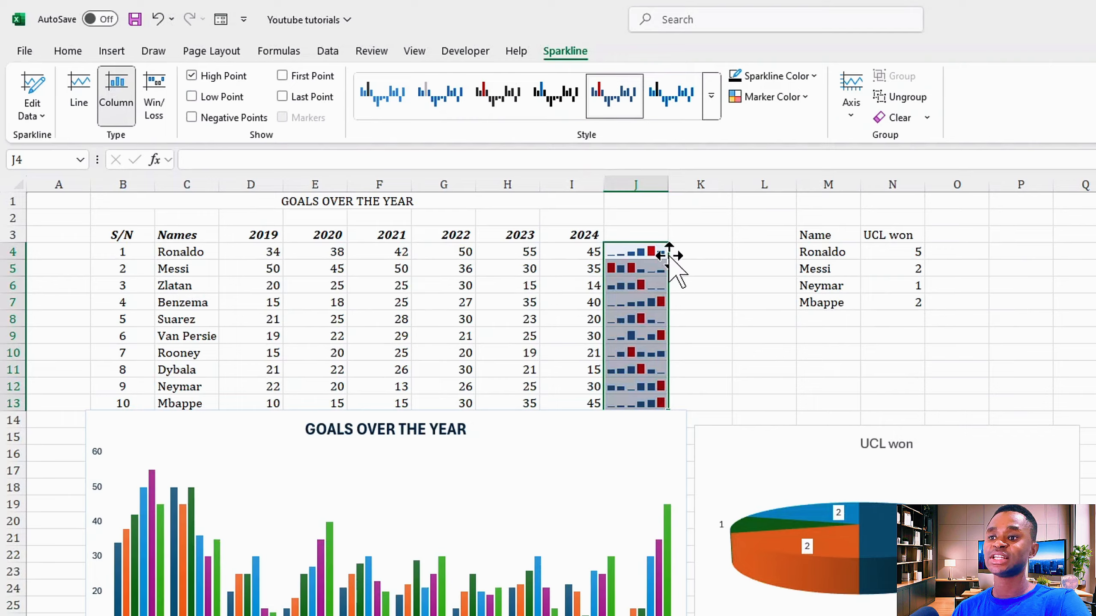
- Turn off the point highlights in the J4:J13 sparklines, try the green and light blue styles, and apply the dark blue style
click(192, 97)
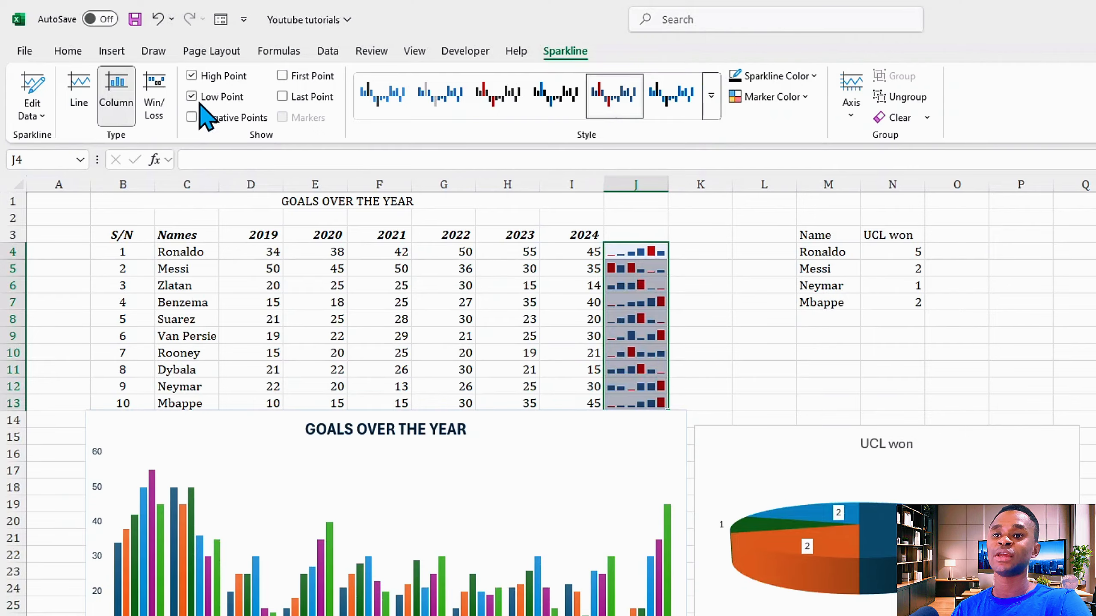
click(191, 75)
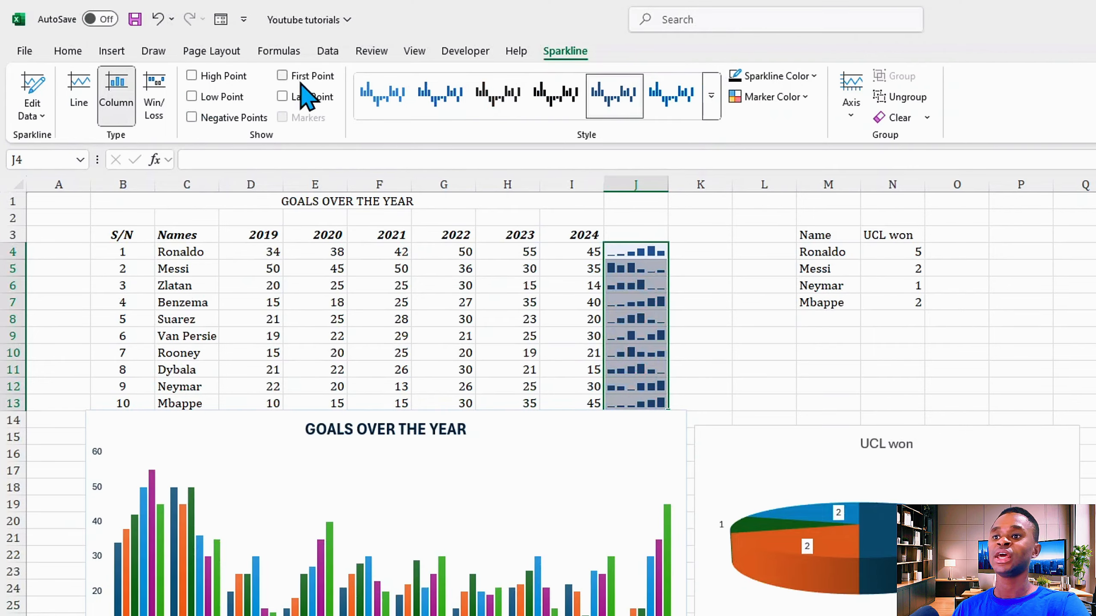
click(711, 96)
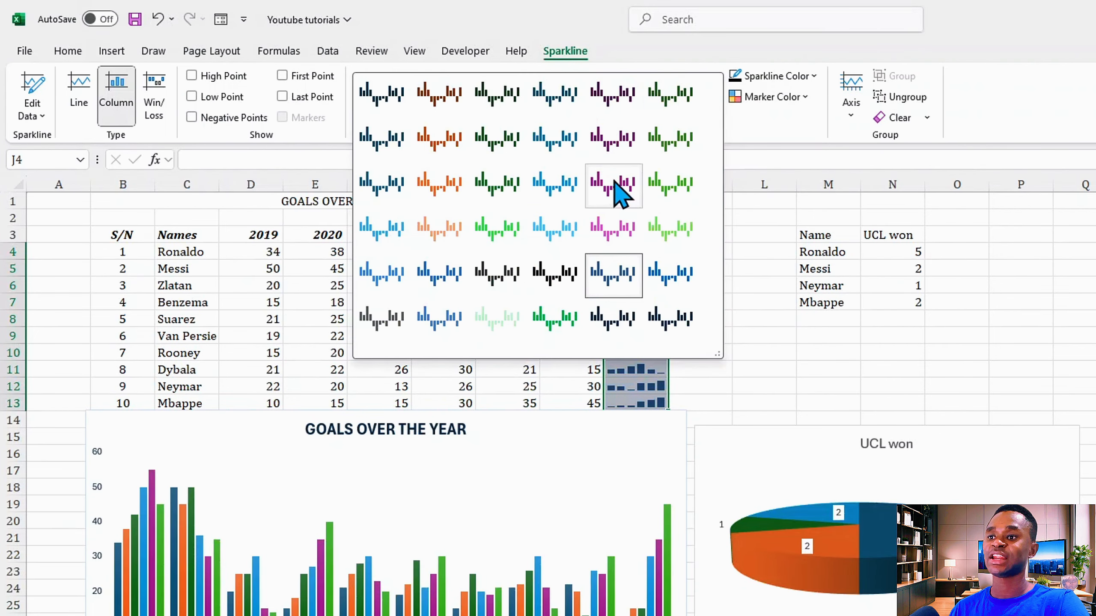
click(678, 187)
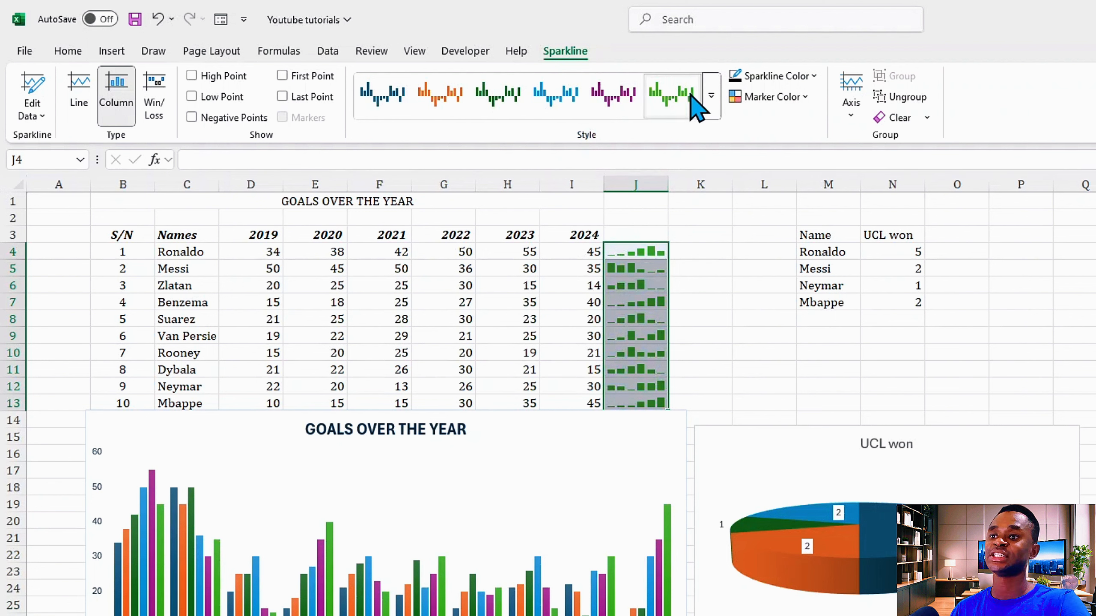
click(710, 101)
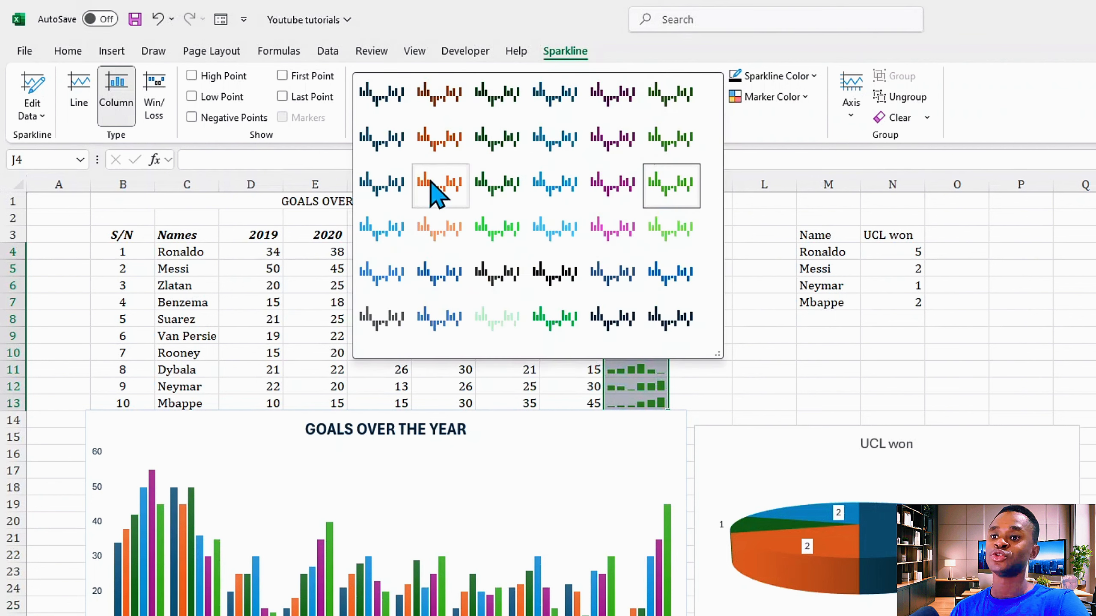
click(381, 231)
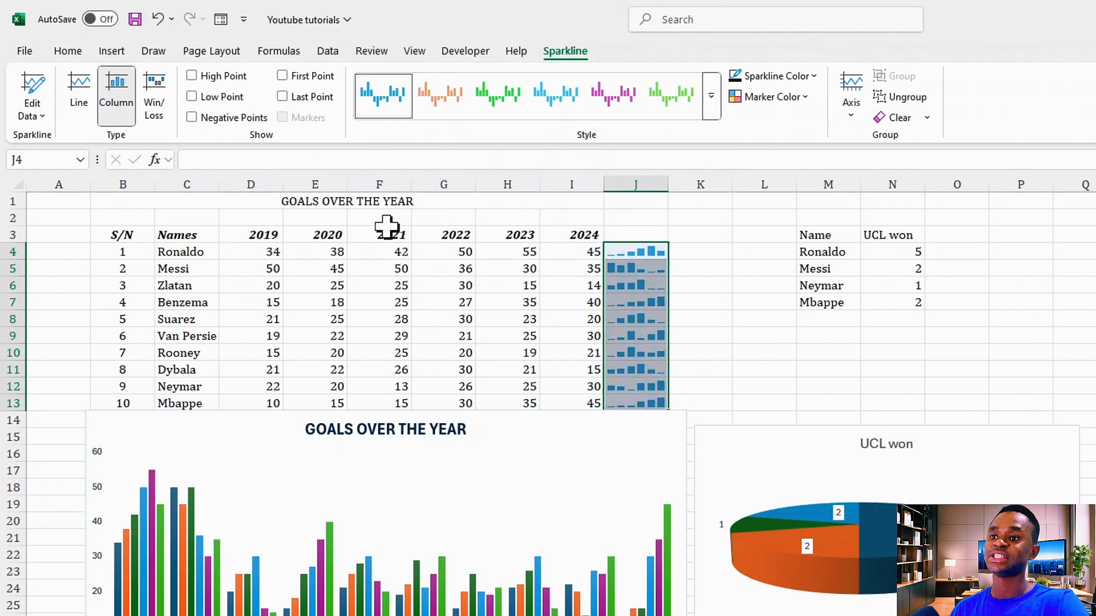
click(711, 100)
click(379, 108)
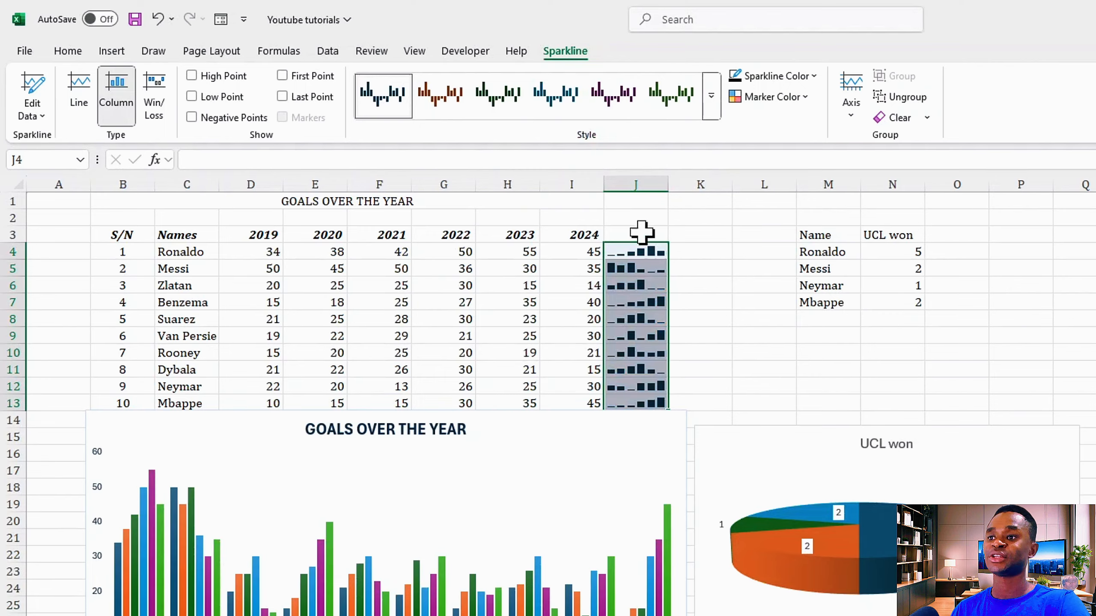
- Mark the high points of the sparklines in J4:J13 in standard green and their low points in standard red
click(797, 98)
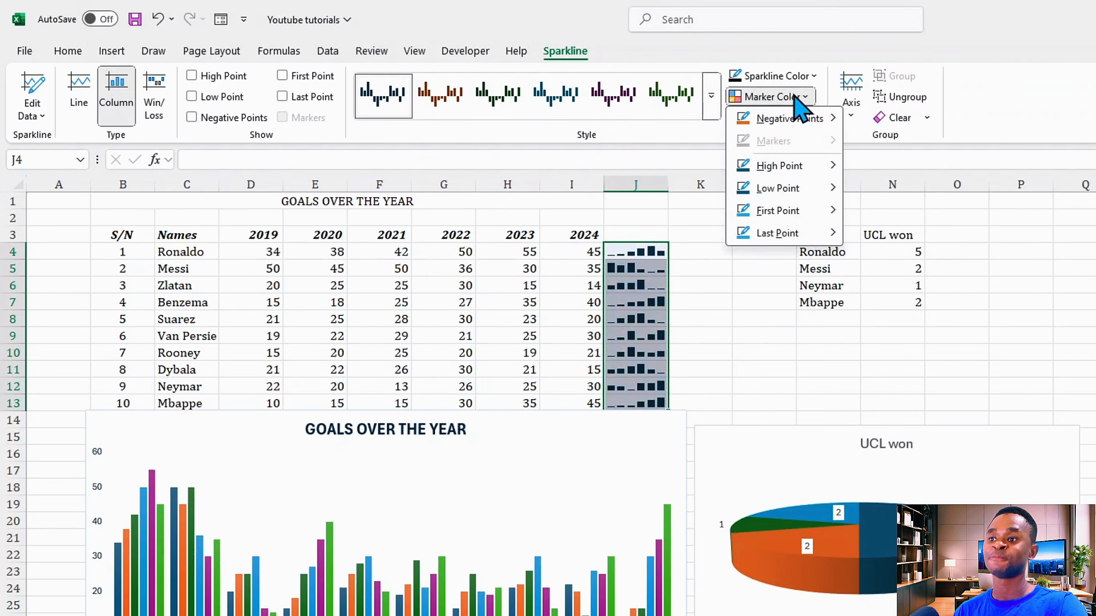
mouse_move(771, 173)
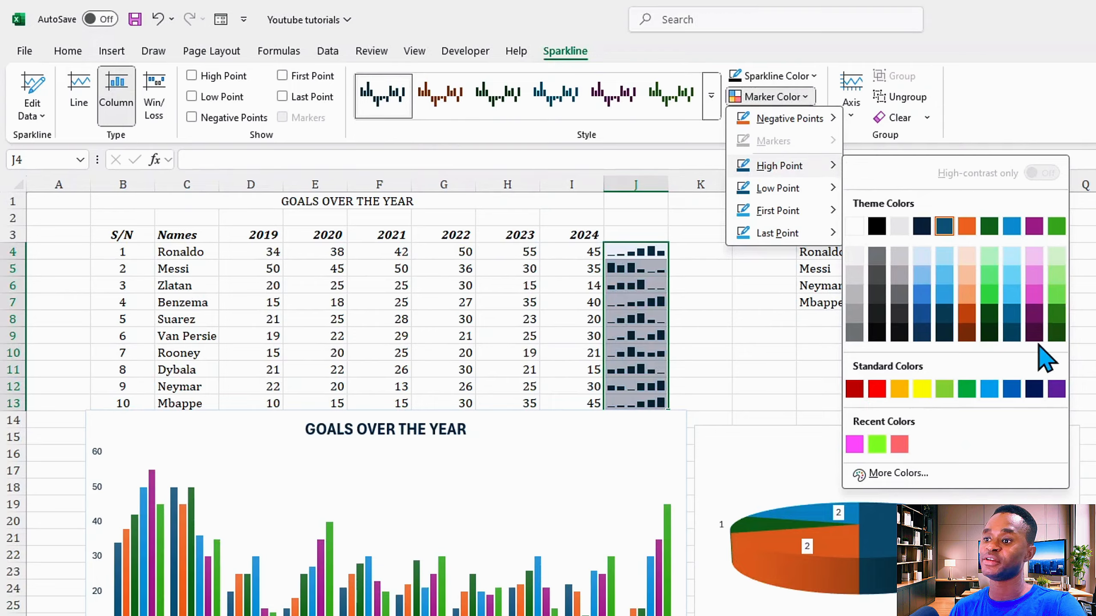
click(961, 383)
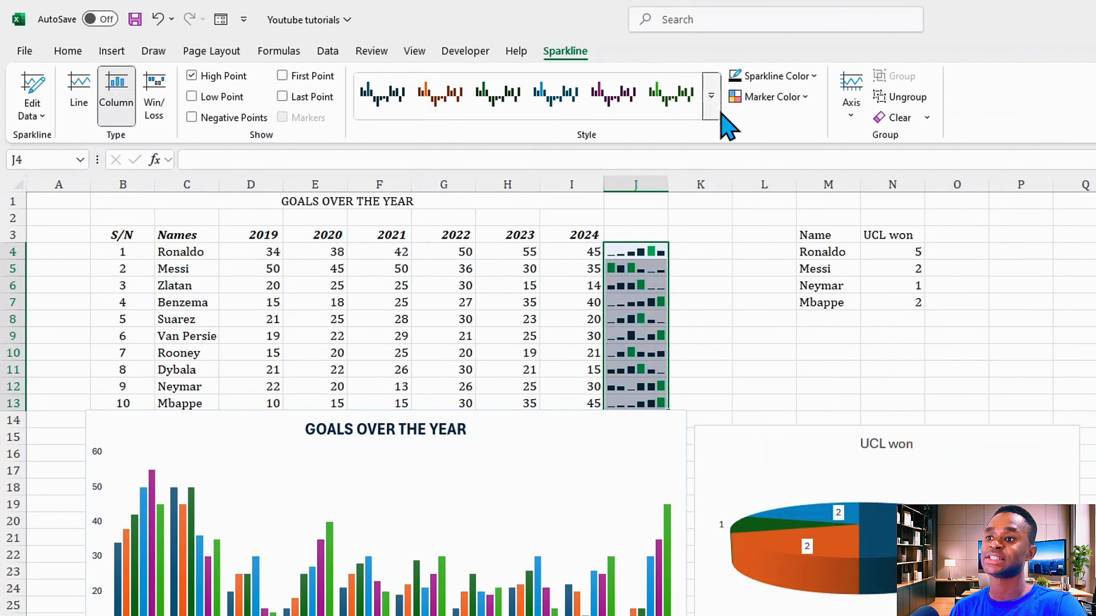
click(799, 103)
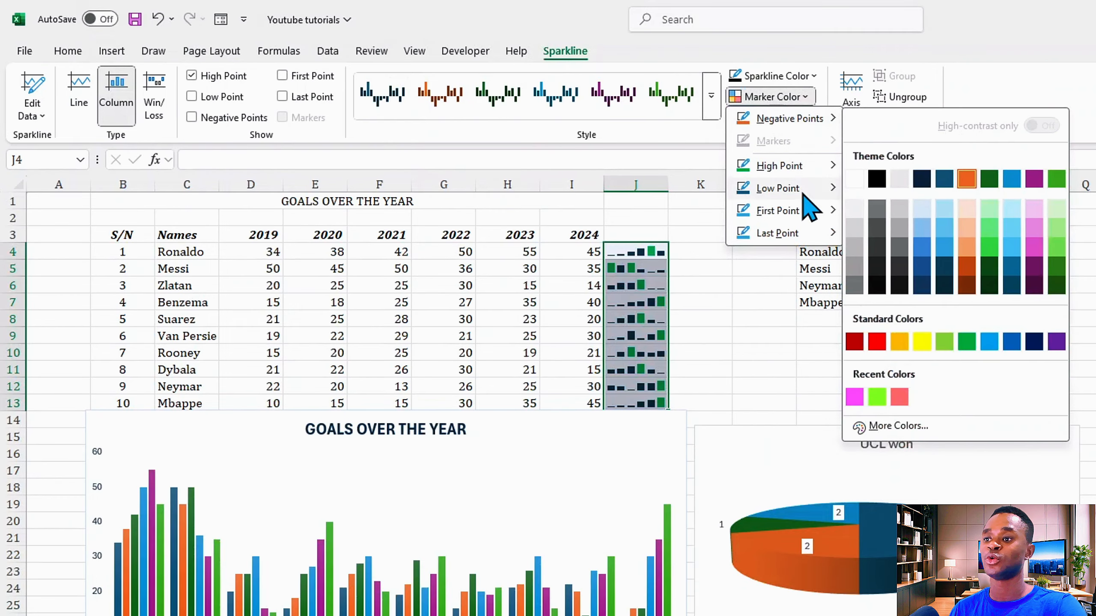
mouse_move(820, 191)
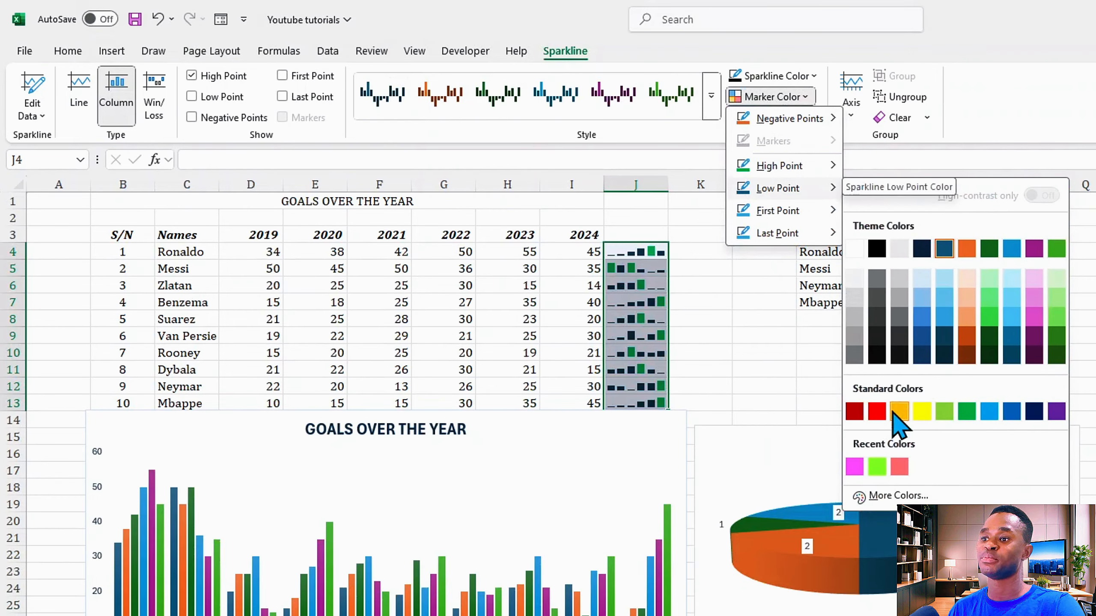
click(878, 413)
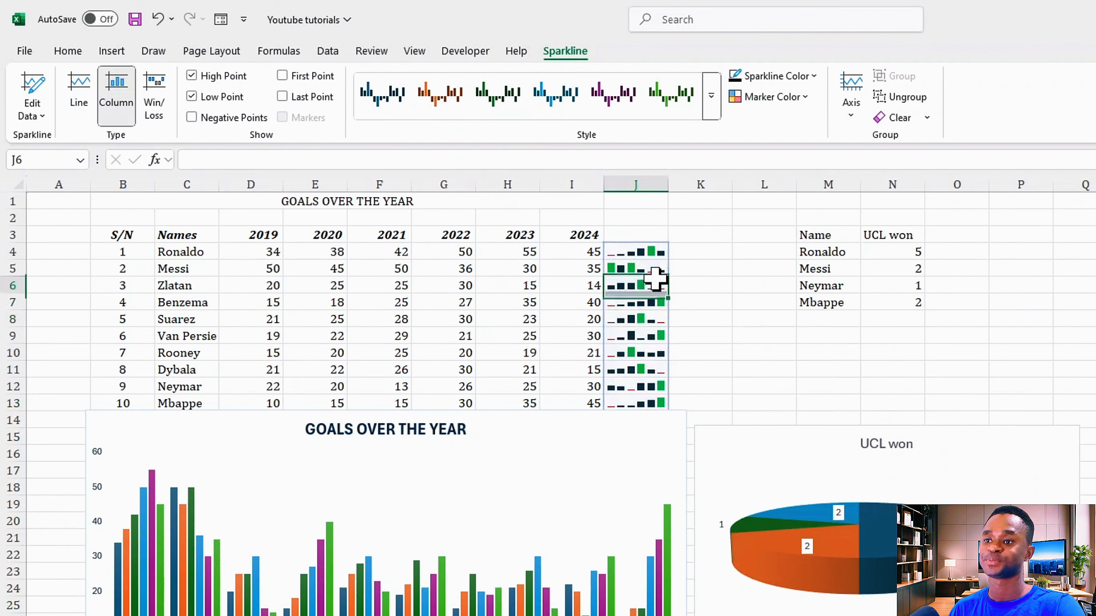
click(695, 268)
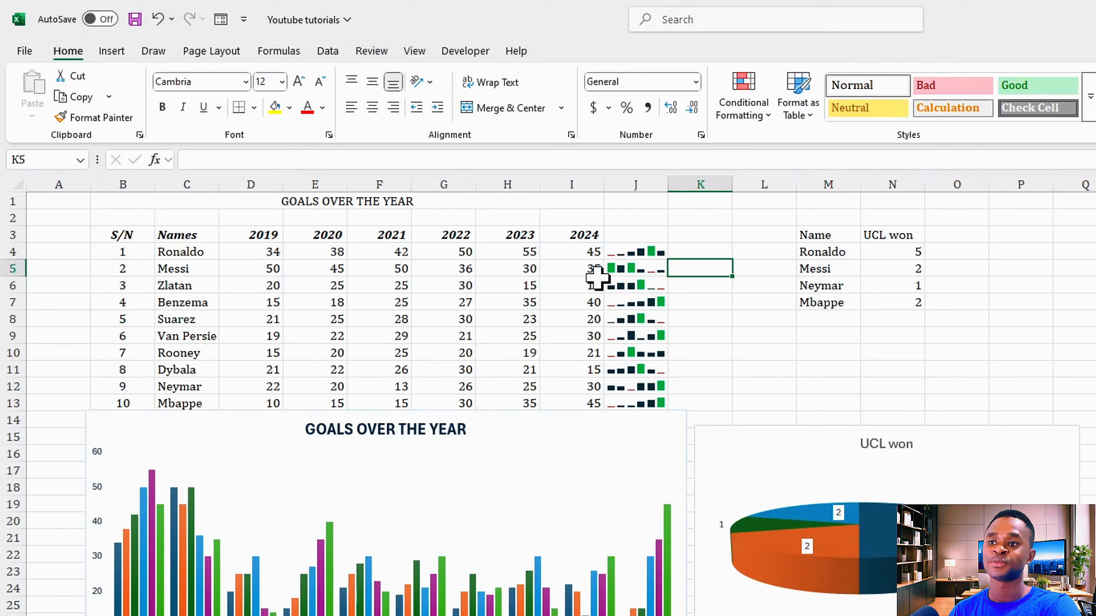
- Set Messi's 2019 goals in cell D5 to 100
click(264, 269)
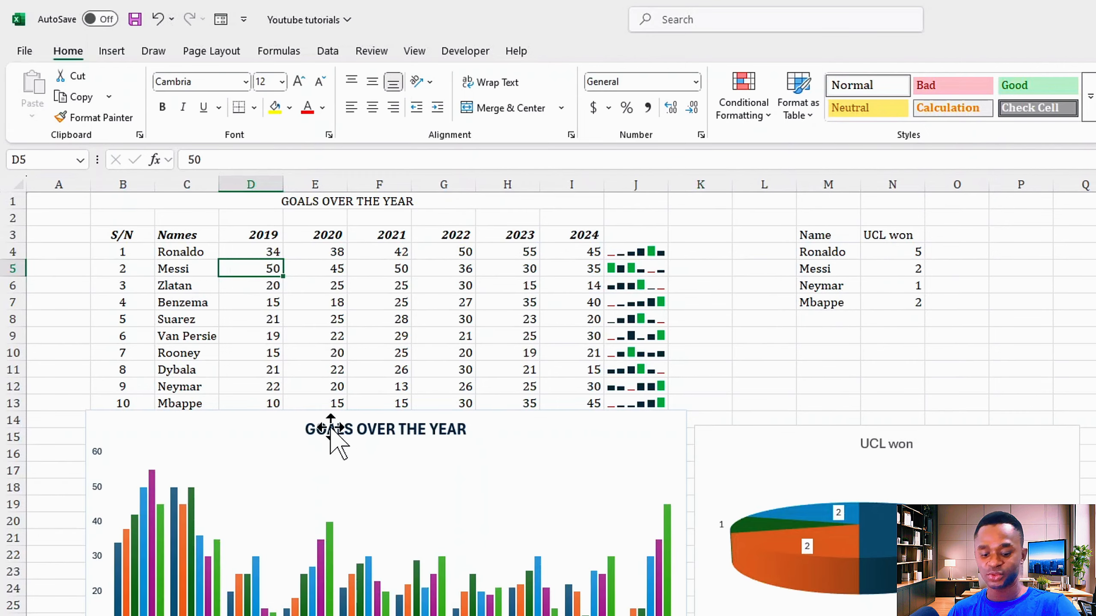
text(1)
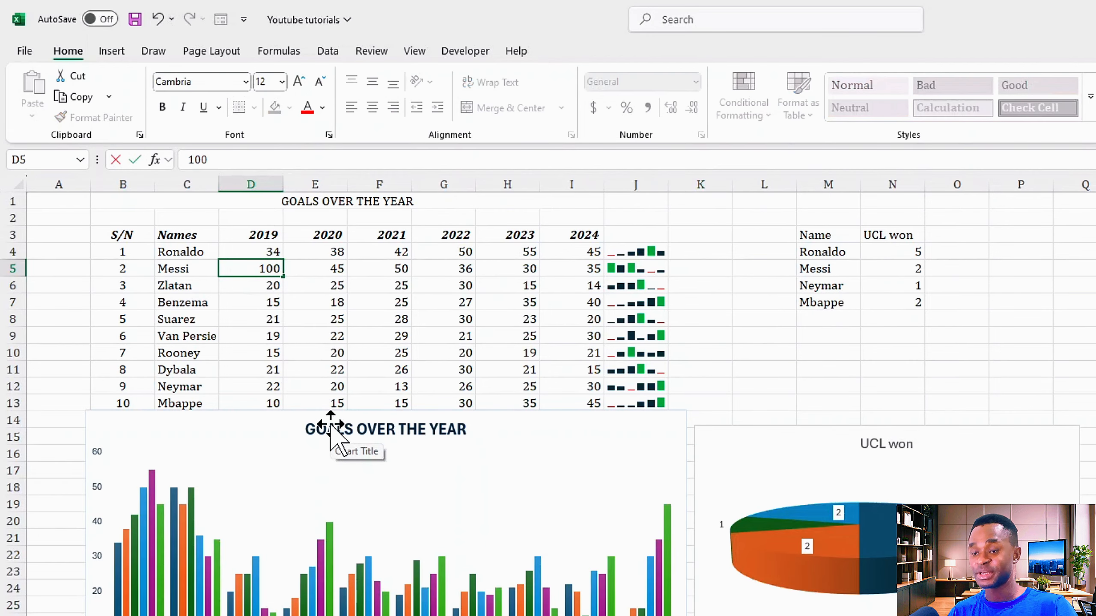
text(00)
key(Return)
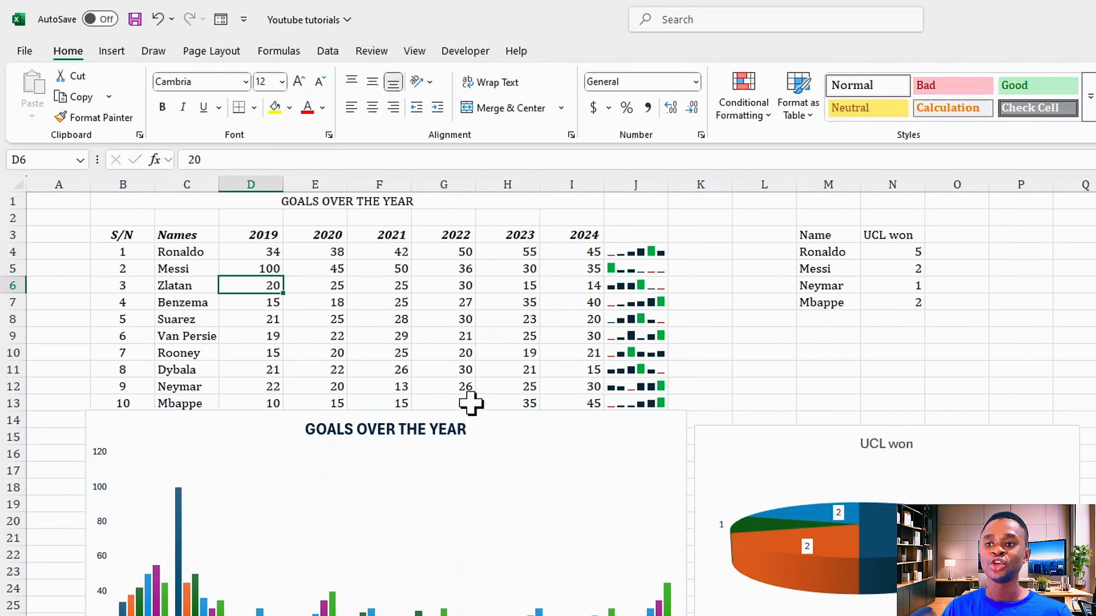